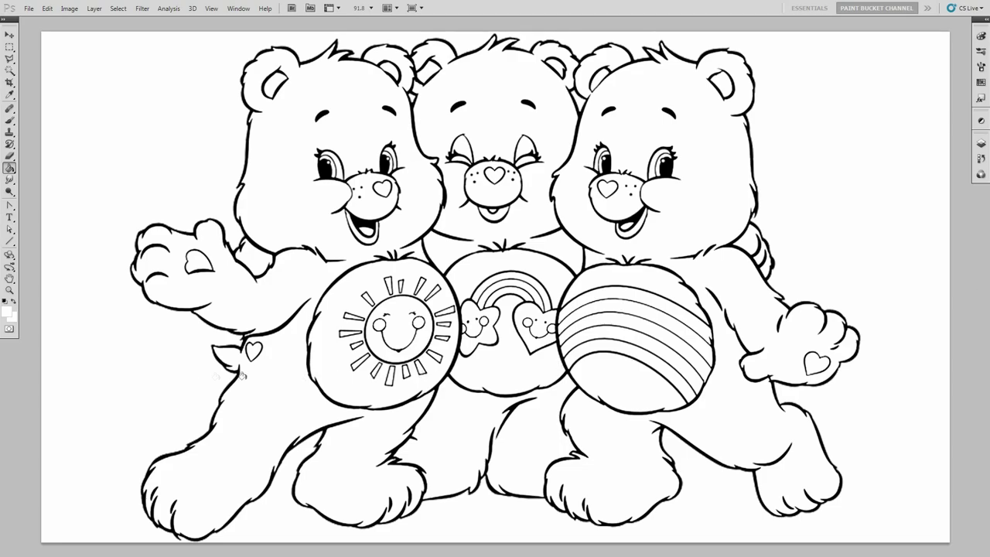
- Fill the tongues of all three bears with pink ffa6a6 using the Paint Bucket
{"action": "left_click", "coordinate": [8, 310]}
{"action": "double_click", "coordinate": [834, 217]}
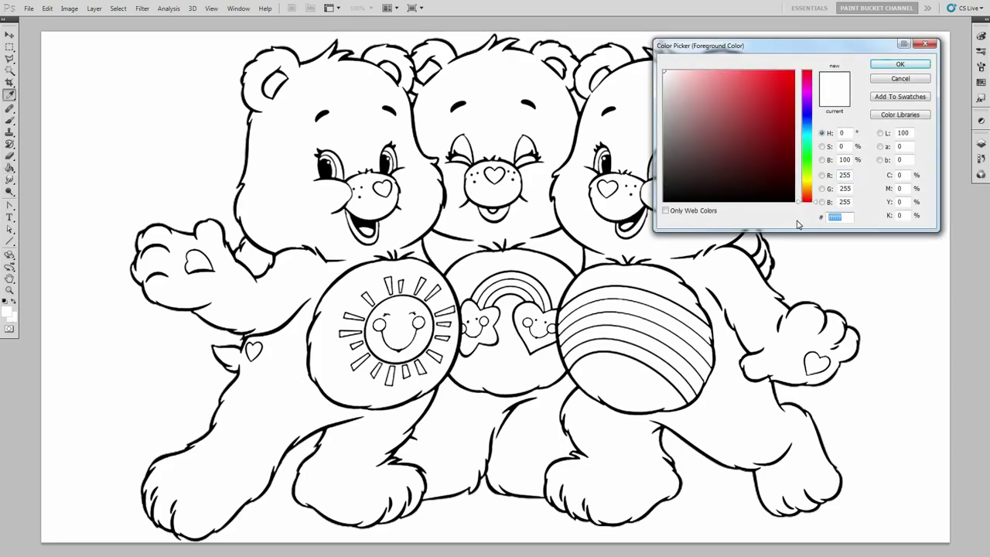
{"action": "type", "text": "0000ff"}
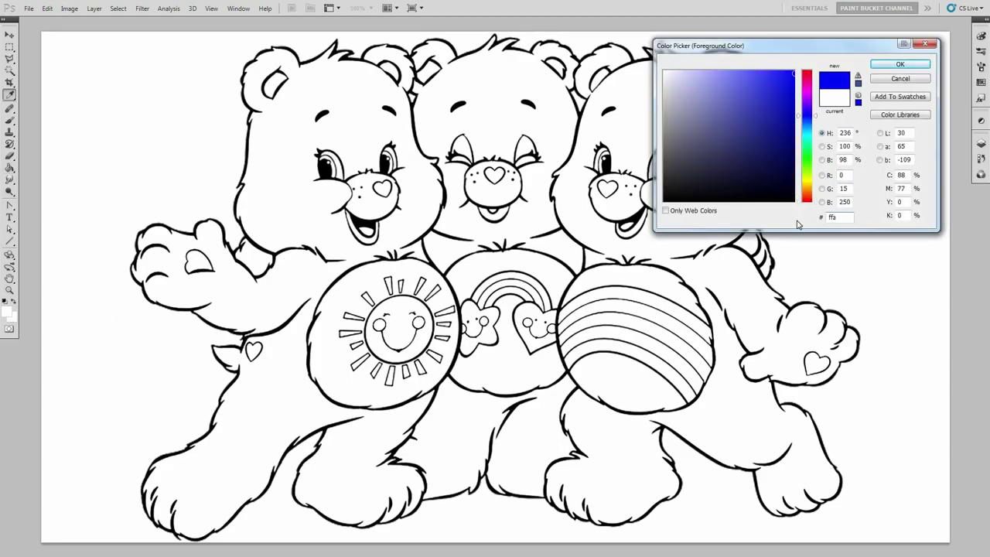
{"action": "type", "text": "a6a6"}
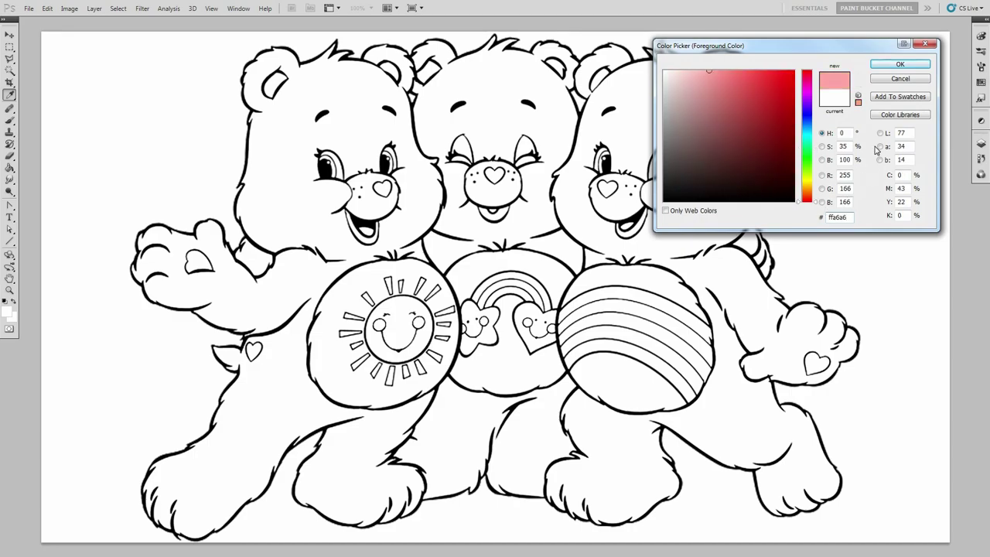
{"action": "left_click", "coordinate": [884, 67]}
{"action": "key", "text": "g"}
{"action": "left_click", "coordinate": [624, 225]}
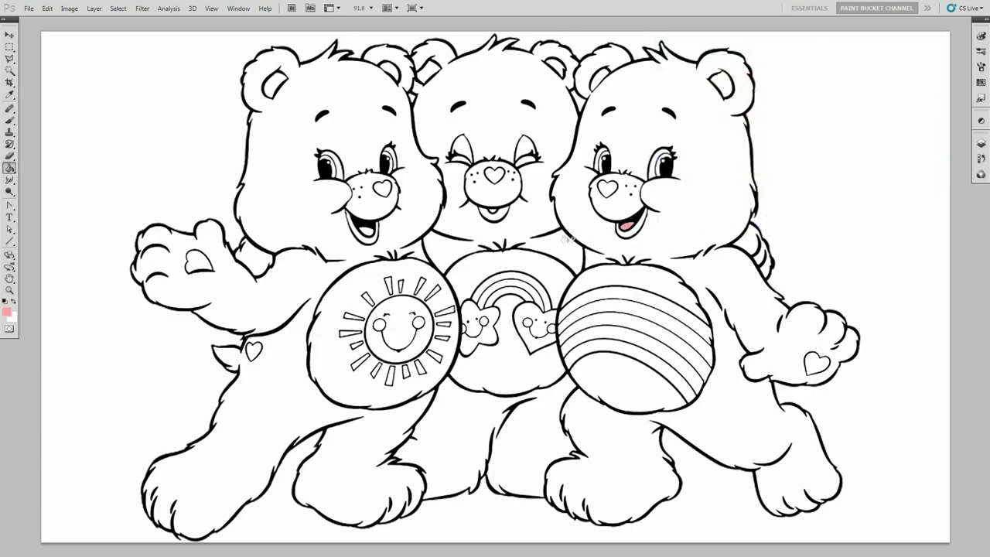
{"action": "left_click", "coordinate": [491, 209]}
{"action": "left_click", "coordinate": [365, 231]}
- Set the foreground color to brown cc7a44 and fill both irises of the bear with the striped belly
{"action": "left_click", "coordinate": [7, 312]}
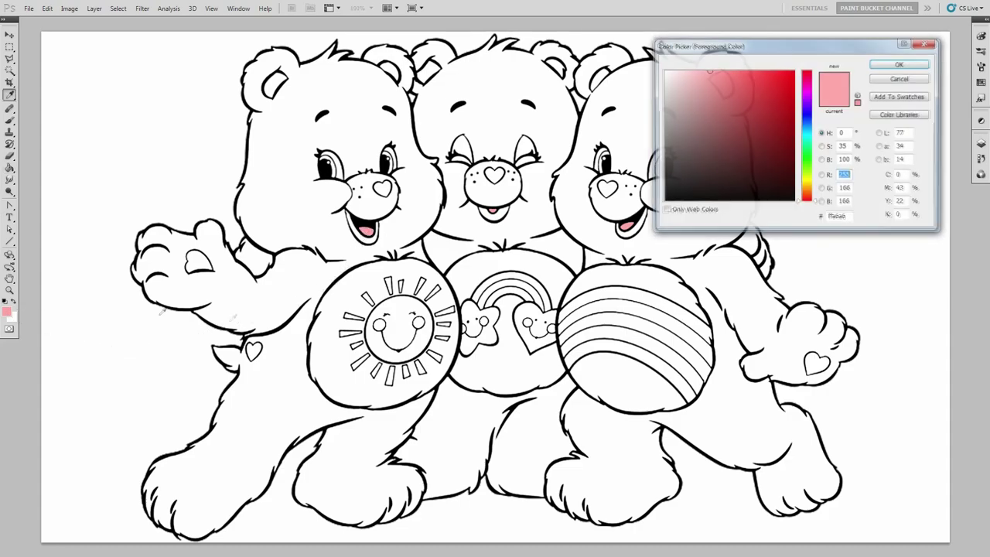
{"action": "left_click_drag", "start_coordinate": [845, 219], "coordinate": [801, 219]}
{"action": "type", "text": "cc7"}
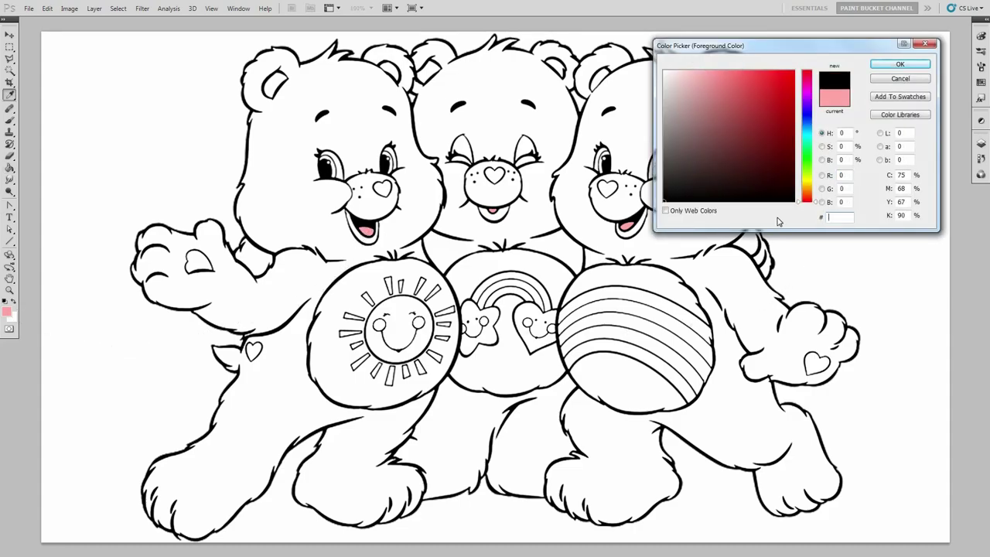
{"action": "type", "text": "a44"}
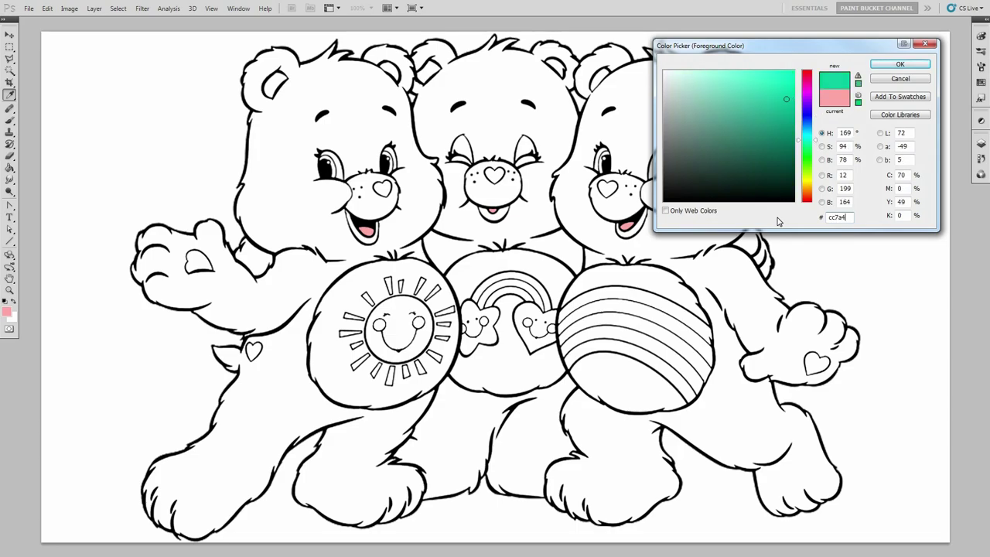
{"action": "left_click", "coordinate": [891, 65]}
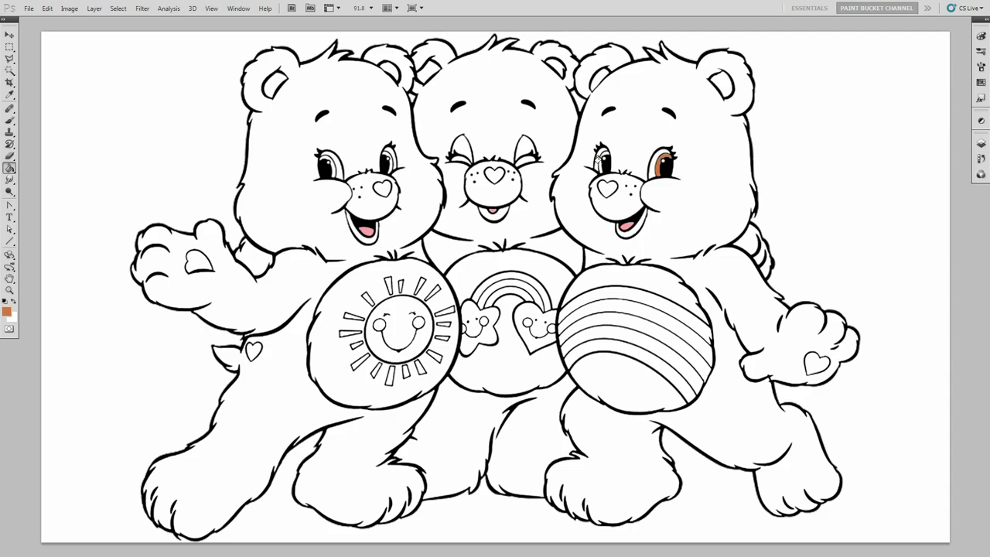
- Set the foreground color to golden brown cd9129 and fill both irises of the sun-belly bear
{"action": "left_click", "coordinate": [6, 312]}
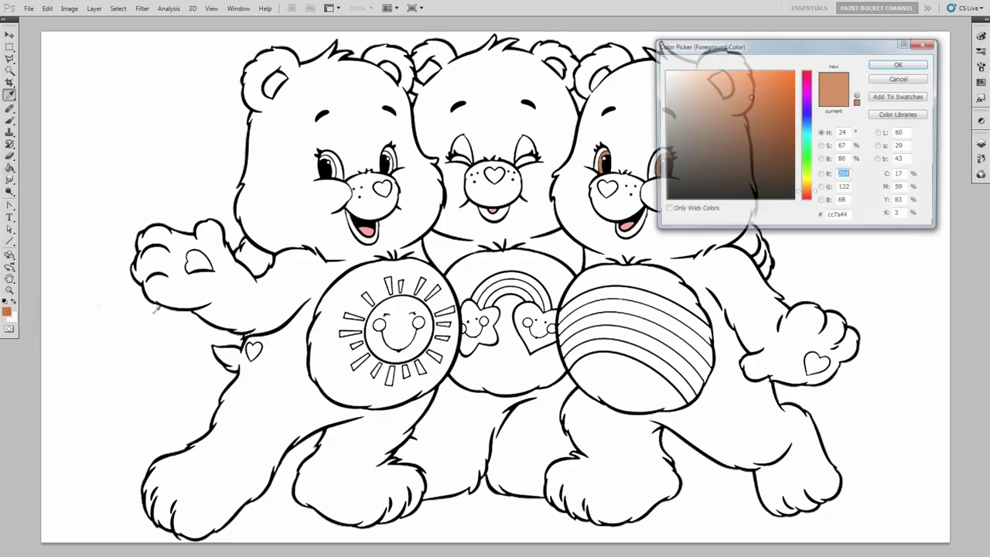
{"action": "double_click", "coordinate": [843, 218]}
{"action": "type", "text": "cd9"}
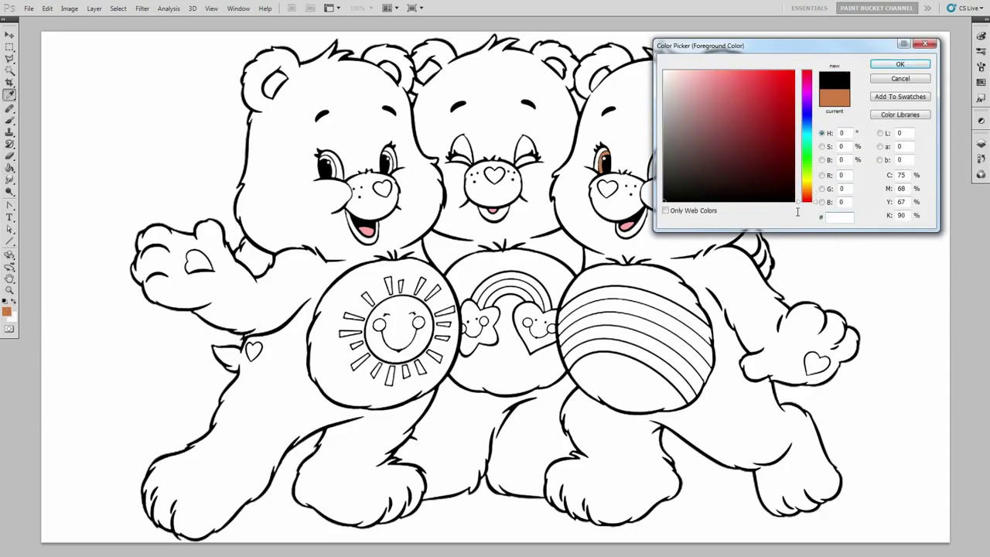
{"action": "type", "text": "129"}
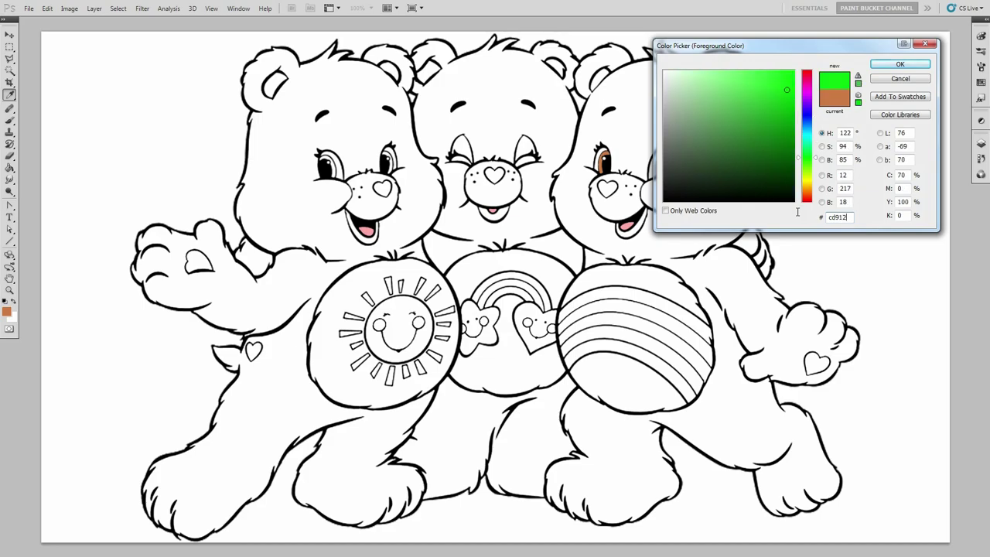
{"action": "left_click", "coordinate": [899, 65]}
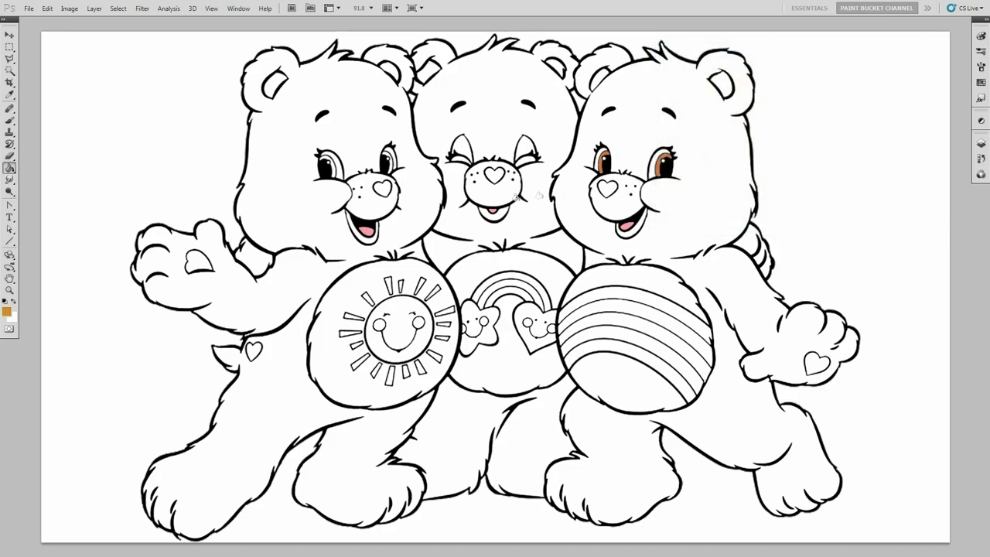
{"action": "left_click", "coordinate": [330, 173]}
- Set the foreground color to e33a6a and fill the heart nose of the bear with the striped belly
{"action": "left_click", "coordinate": [6, 312]}
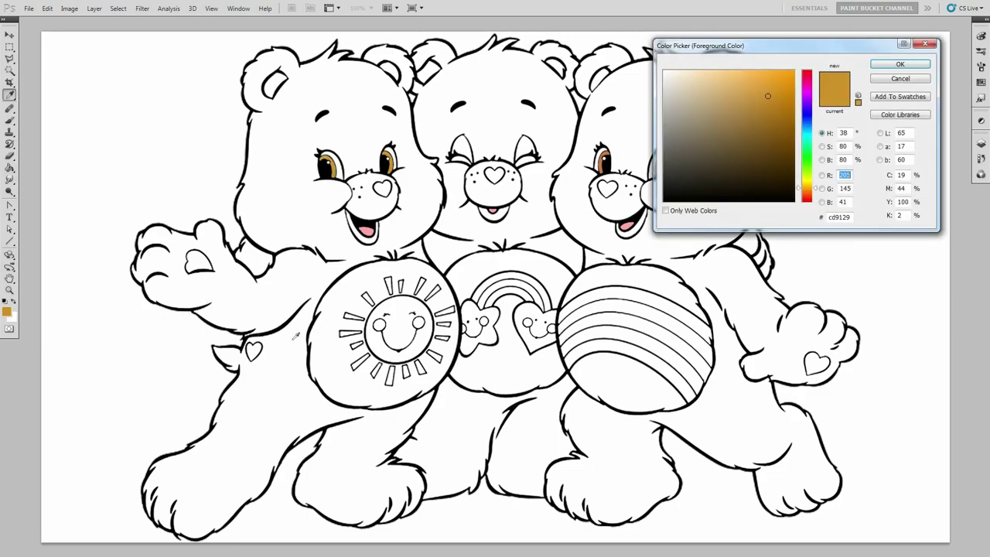
{"action": "left_click", "coordinate": [848, 217]}
{"action": "type", "text": "e33"}
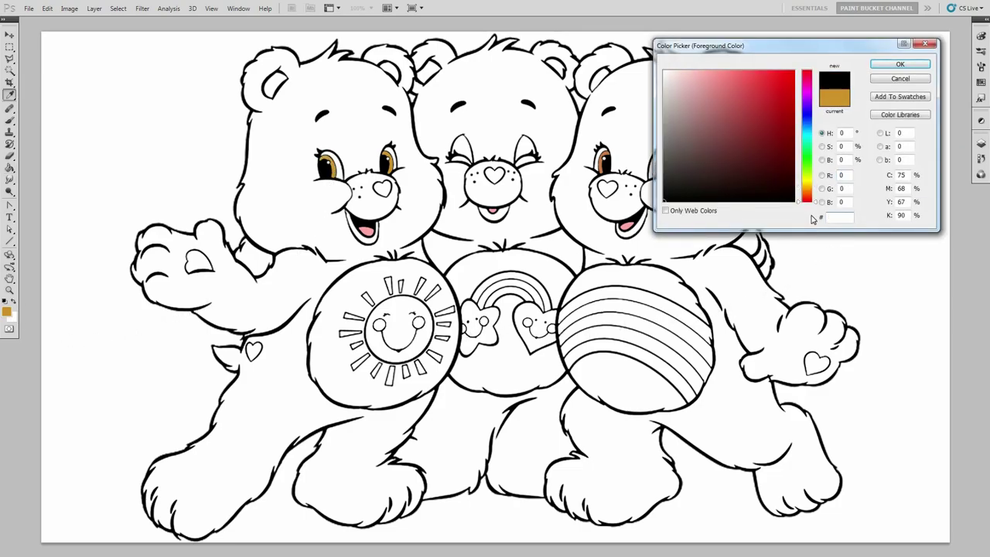
{"action": "type", "text": "a6a"}
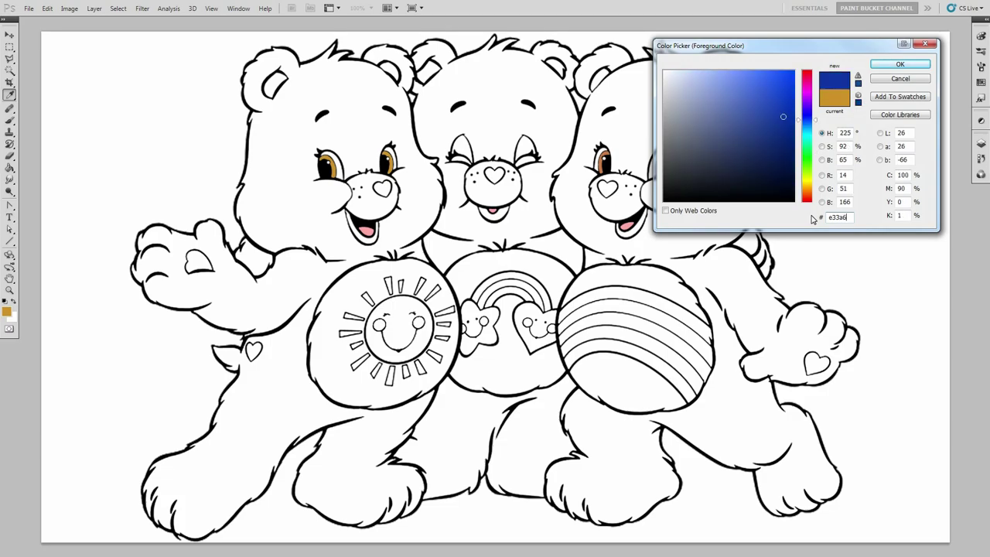
{"action": "left_click", "coordinate": [890, 65]}
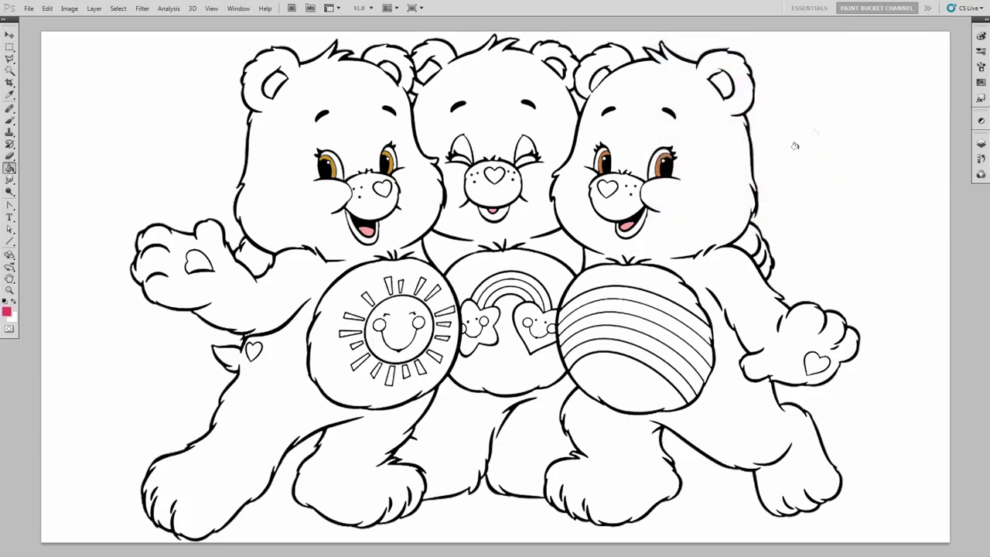
{"action": "left_click", "coordinate": [608, 188]}
- Set the foreground color to purple 7d2a72 and fill the middle bear's heart nose
{"action": "left_click", "coordinate": [7, 311]}
{"action": "left_click_drag", "start_coordinate": [851, 217], "coordinate": [801, 218]}
{"action": "type", "text": "7d2a72"}
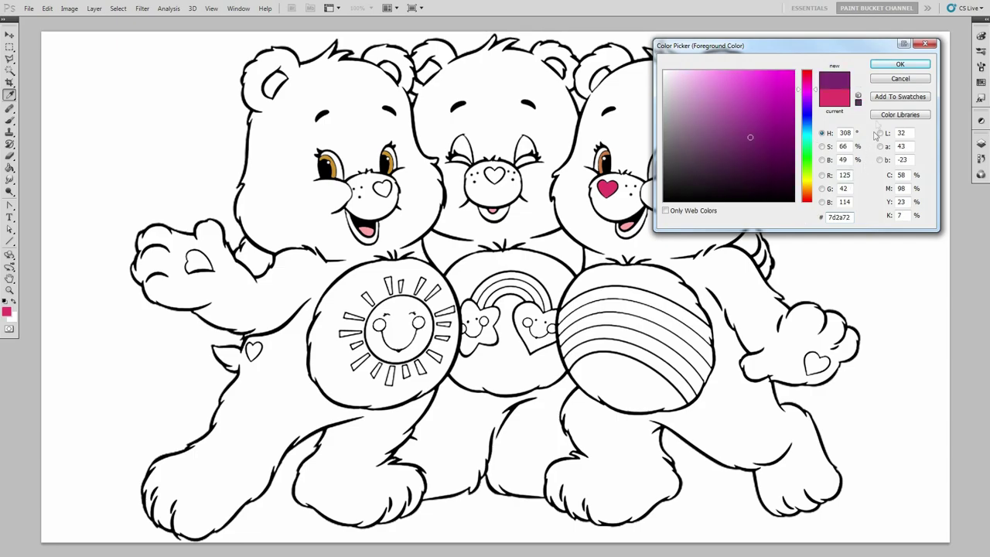
{"action": "left_click", "coordinate": [901, 64]}
{"action": "left_click", "coordinate": [496, 175]}
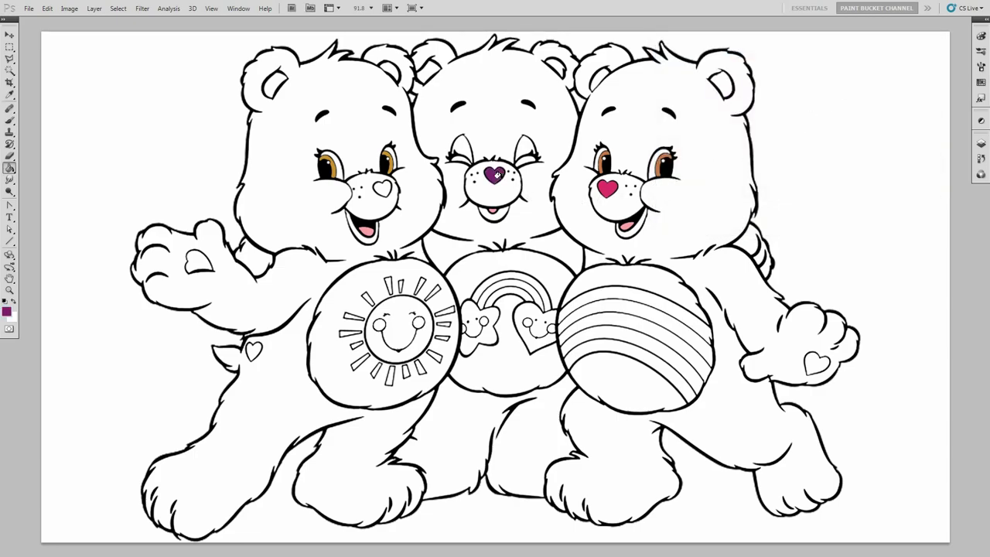
- Set the foreground color to orange e9981c and fill the sun-belly bear's heart nose
{"action": "left_click", "coordinate": [7, 312]}
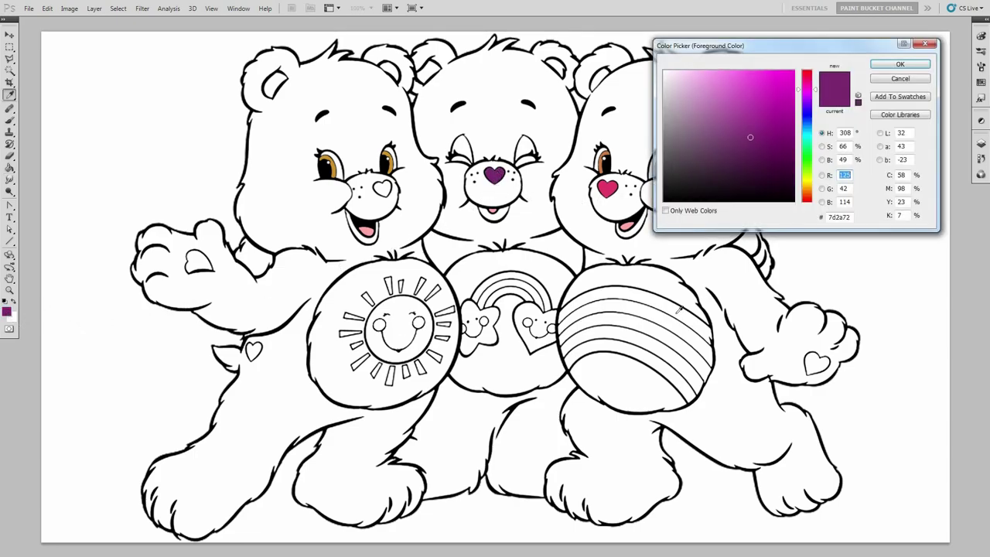
{"action": "double_click", "coordinate": [842, 218]}
{"action": "type", "text": "e"}
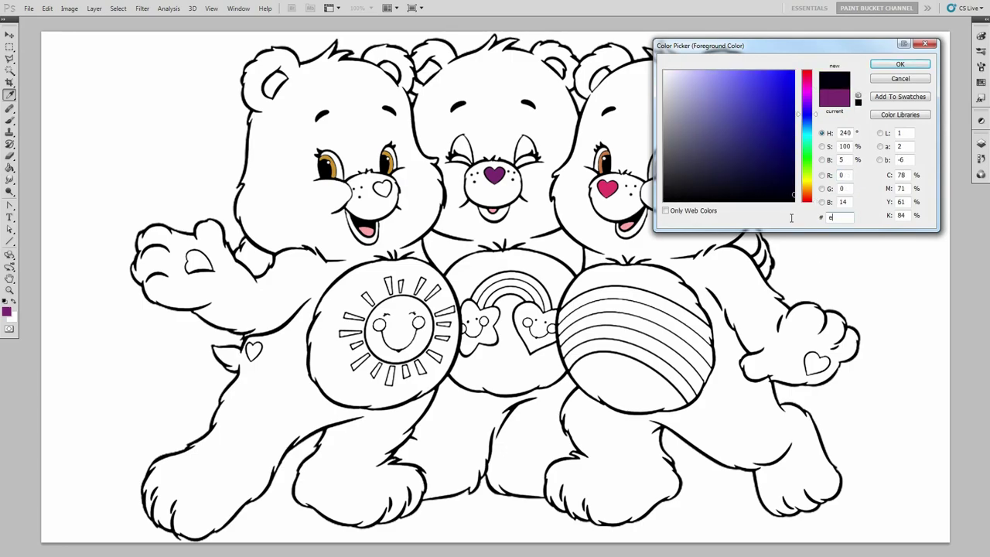
{"action": "type", "text": "9981c"}
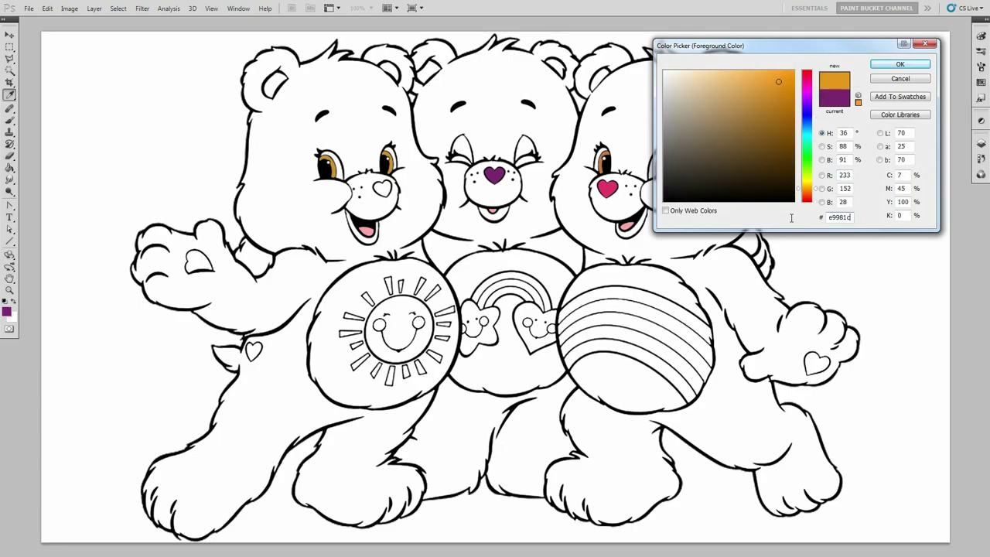
{"action": "left_click", "coordinate": [898, 65]}
{"action": "left_click", "coordinate": [383, 190]}
- Set the foreground color to yellow ffda46 and fill the fur of the sun-belly bear
{"action": "left_click", "coordinate": [7, 312]}
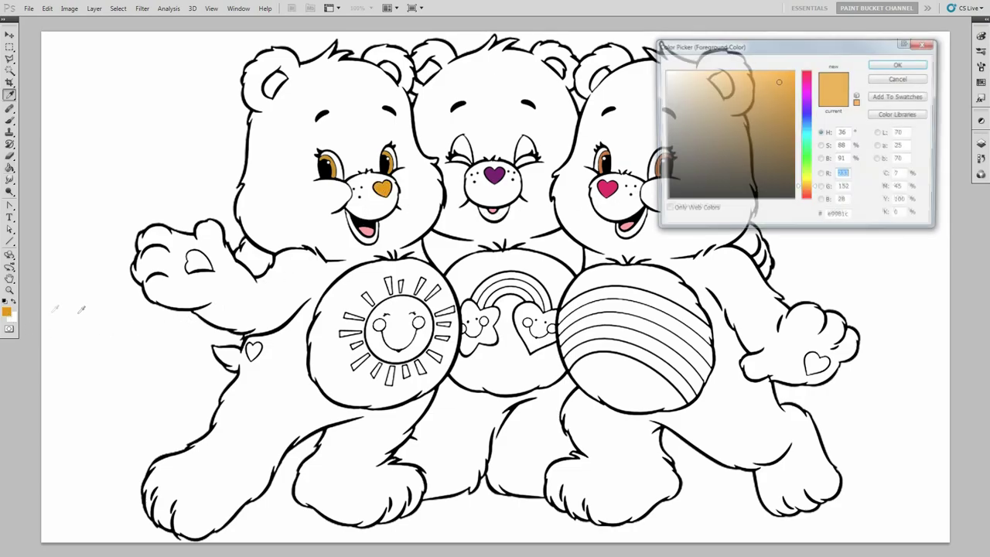
{"action": "double_click", "coordinate": [848, 218]}
{"action": "type", "text": "ff"}
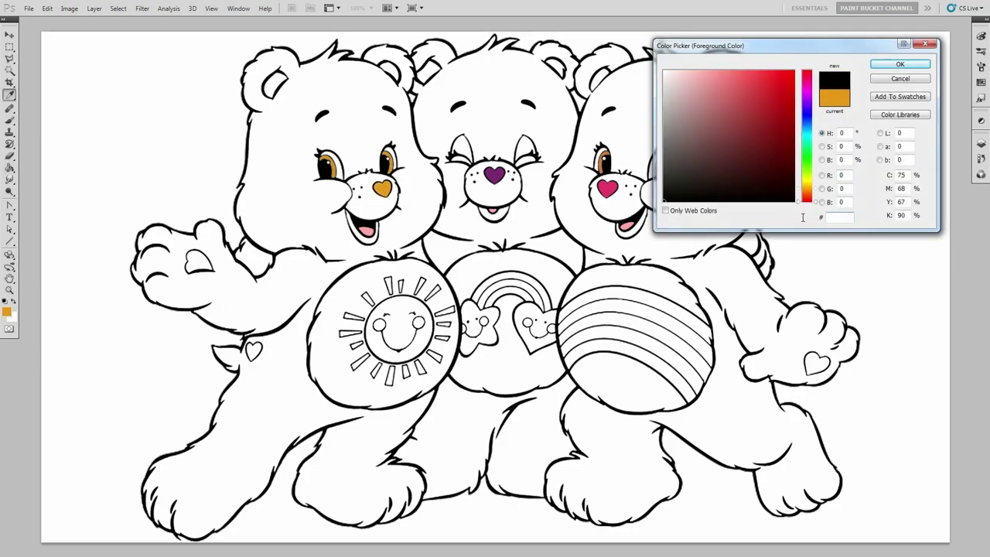
{"action": "type", "text": "da46"}
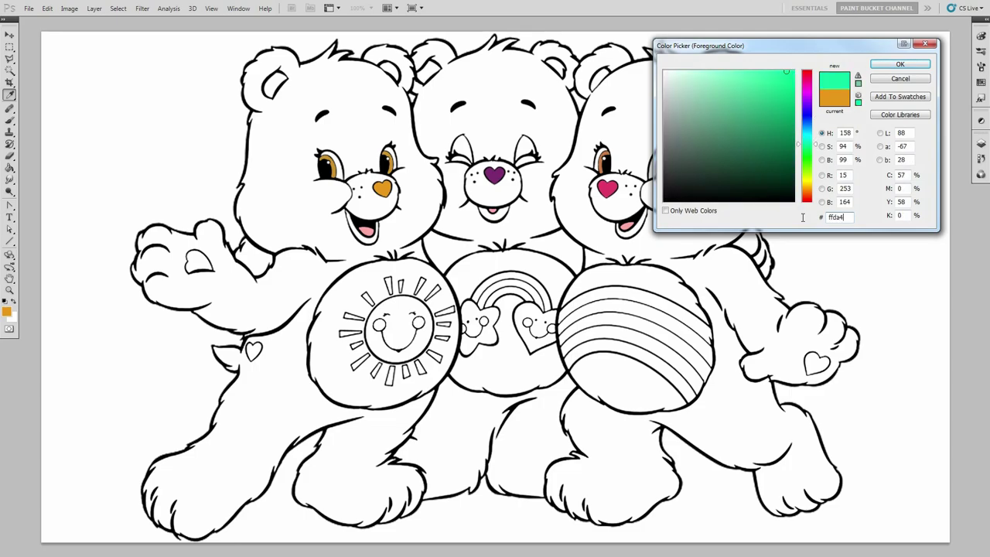
{"action": "left_click", "coordinate": [891, 65]}
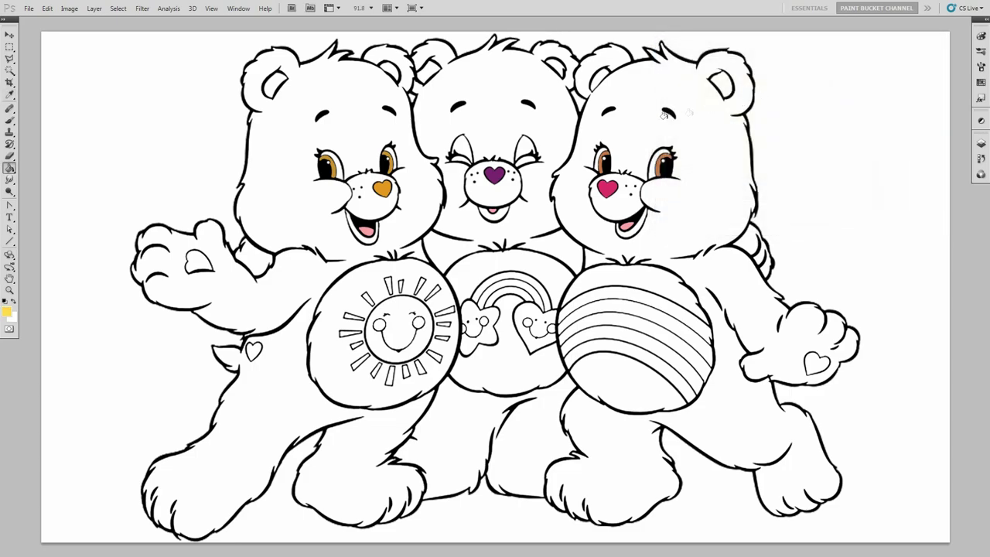
{"action": "left_click", "coordinate": [375, 136]}
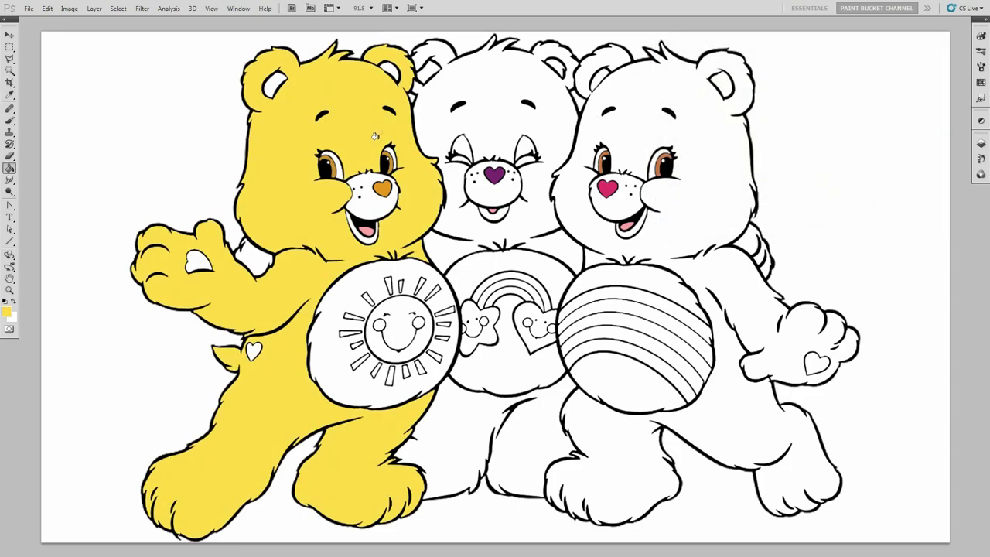
- Set the foreground color to ffc546 and fill the heart on the sun-belly bear's raised palm
{"action": "left_click", "coordinate": [8, 313]}
{"action": "left_click_drag", "start_coordinate": [851, 217], "coordinate": [824, 218]}
{"action": "key", "text": "BackSpace"}
{"action": "type", "text": "ffc546"}
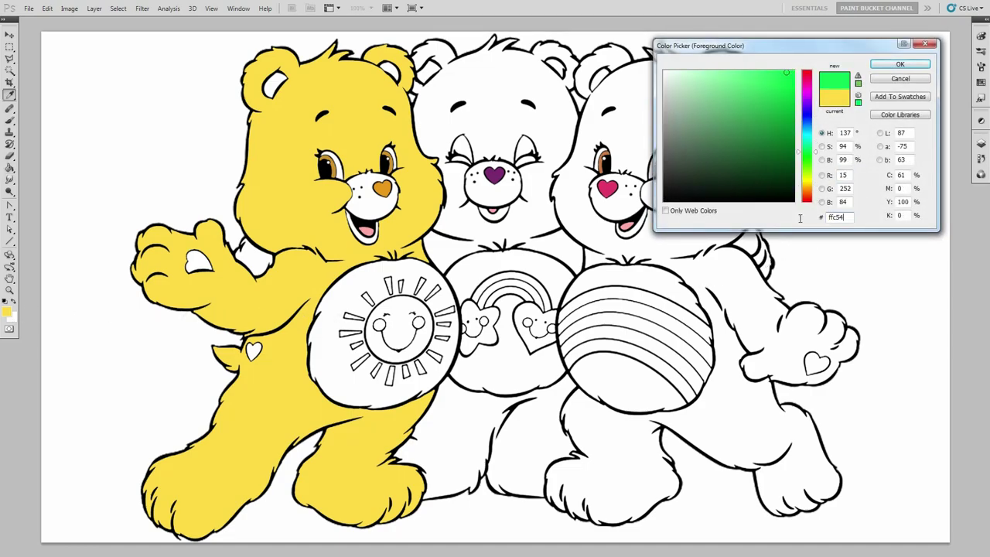
{"action": "left_click", "coordinate": [880, 65]}
{"action": "key", "text": "g"}
{"action": "left_click", "coordinate": [197, 265]}
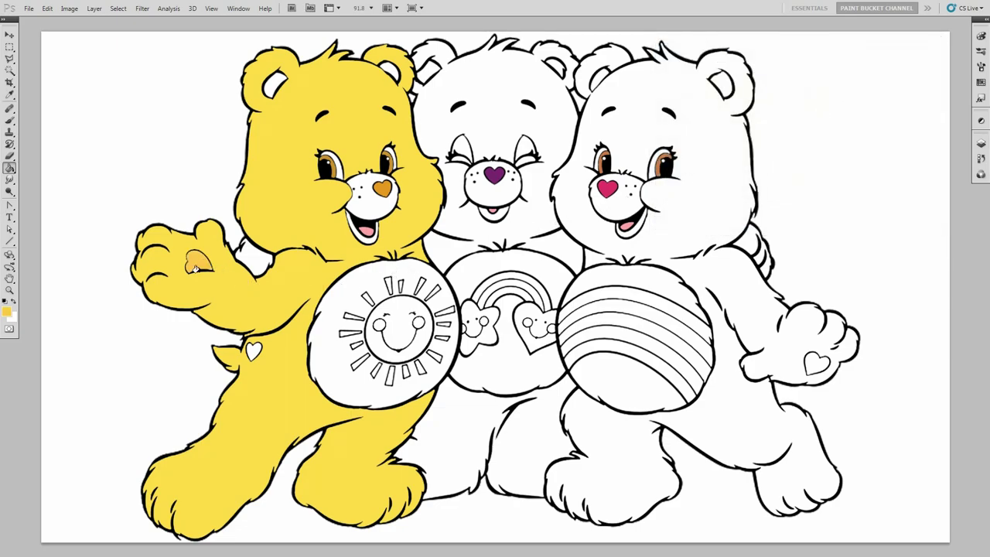
- Set the foreground color to dark red and fill the small heart beside the sun-belly bear's tail
{"action": "left_click", "coordinate": [8, 313]}
{"action": "left_click_drag", "start_coordinate": [850, 218], "coordinate": [790, 223]}
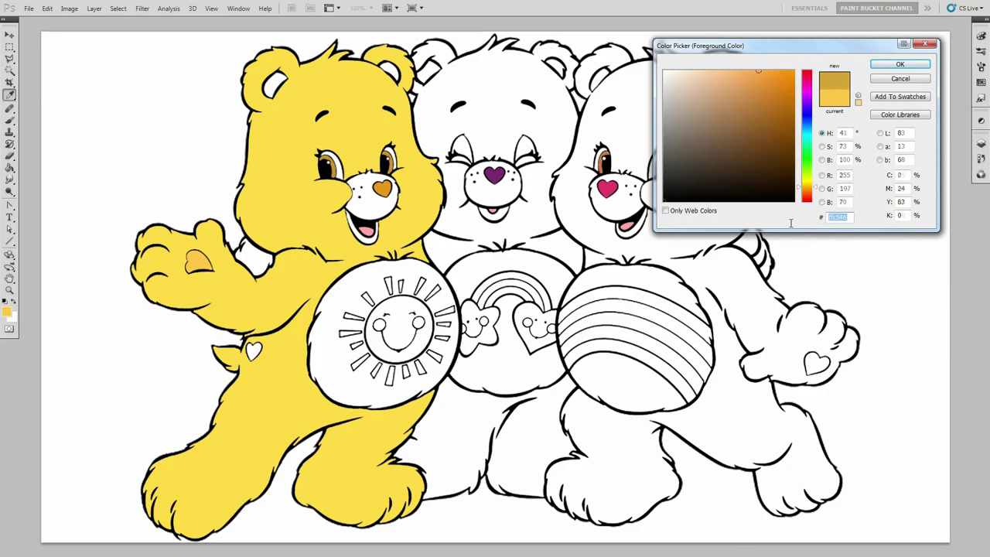
{"action": "type", "text": "00b827b80000"}
{"action": "left_click", "coordinate": [882, 68]}
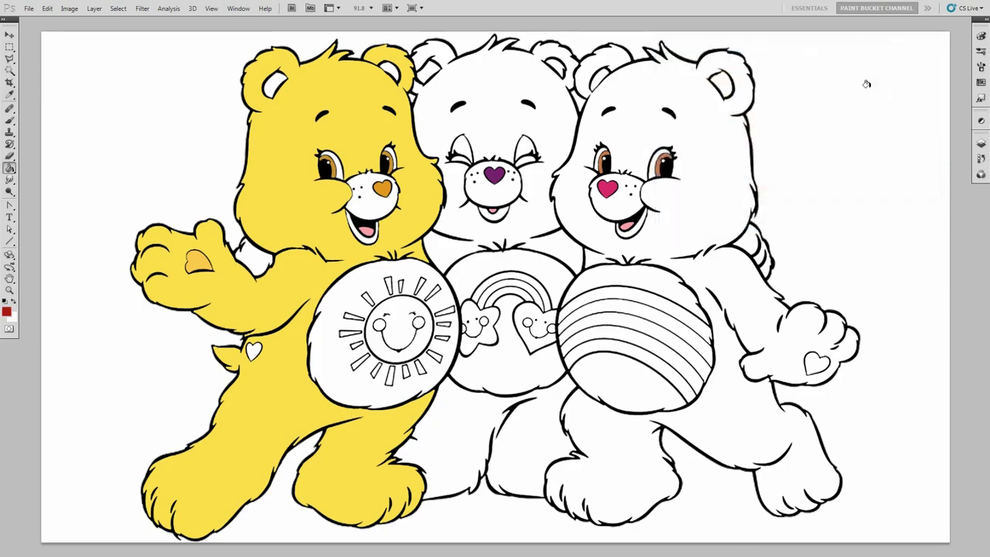
{"action": "left_click", "coordinate": [254, 350]}
- Set the foreground color to light yellow ffeb69 and fill the rays around the sun on the bear's belly
{"action": "left_click", "coordinate": [7, 313]}
{"action": "left_click_drag", "start_coordinate": [854, 217], "coordinate": [824, 217]}
{"action": "type", "text": "ffe"}
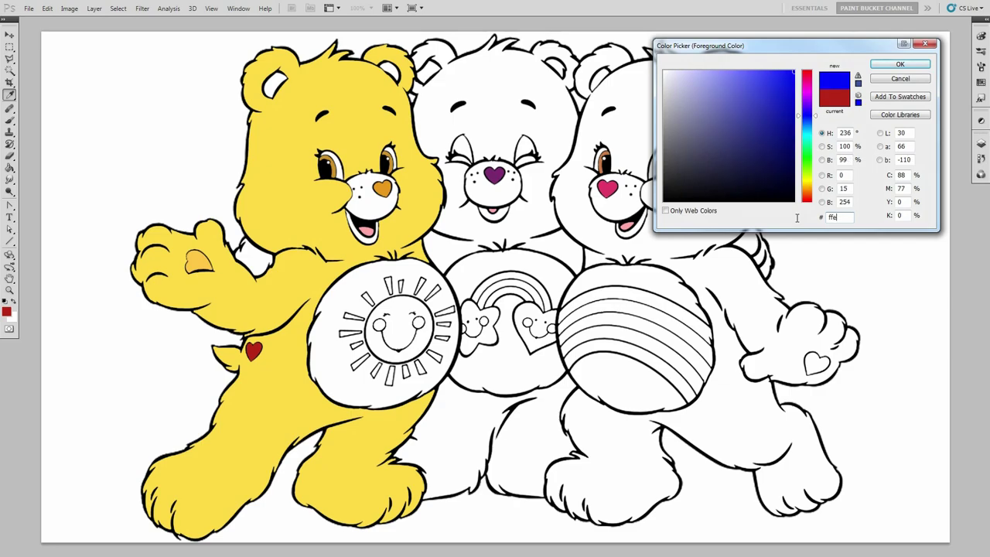
{"action": "type", "text": "b69"}
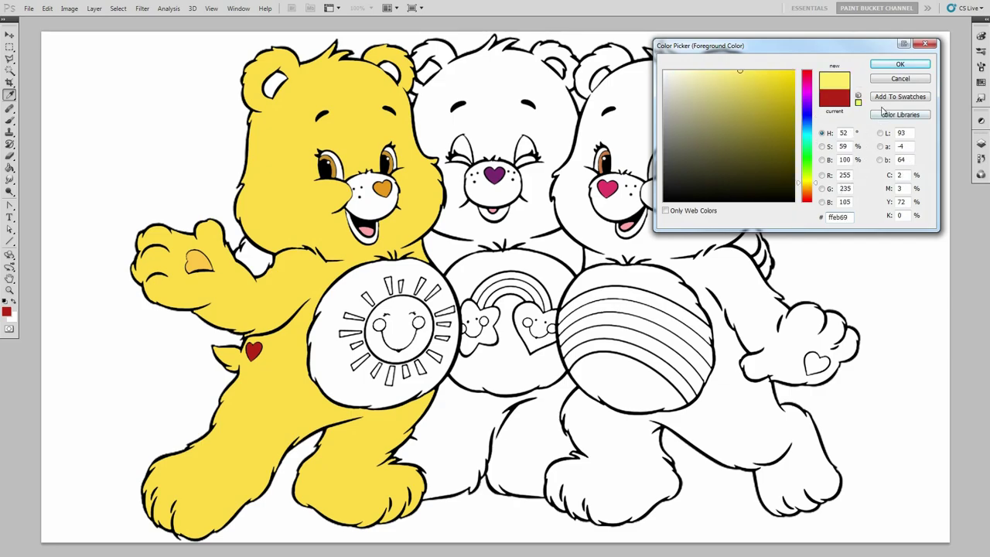
{"action": "left_click", "coordinate": [900, 64]}
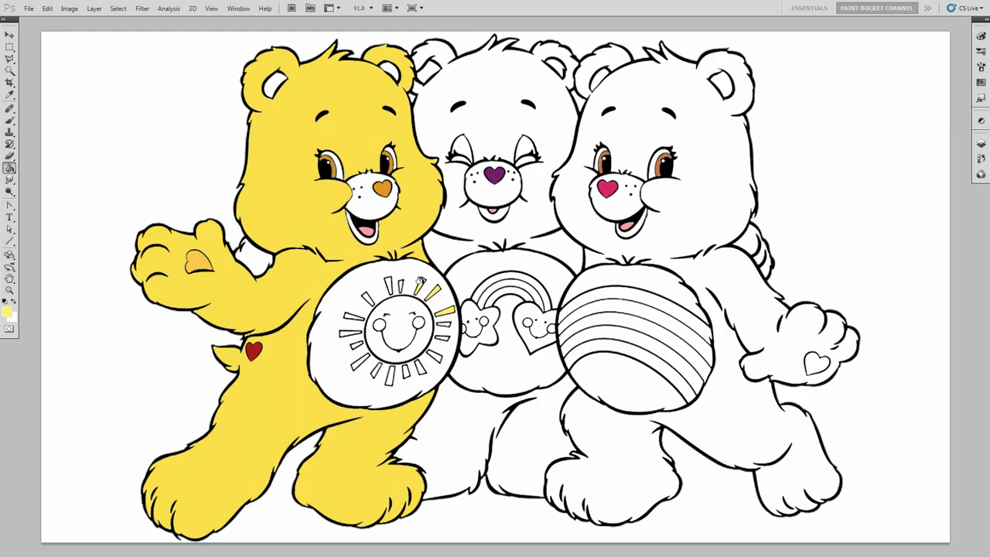
{"action": "left_click", "coordinate": [387, 285]}
{"action": "left_click", "coordinate": [365, 299]}
{"action": "left_click", "coordinate": [343, 331]}
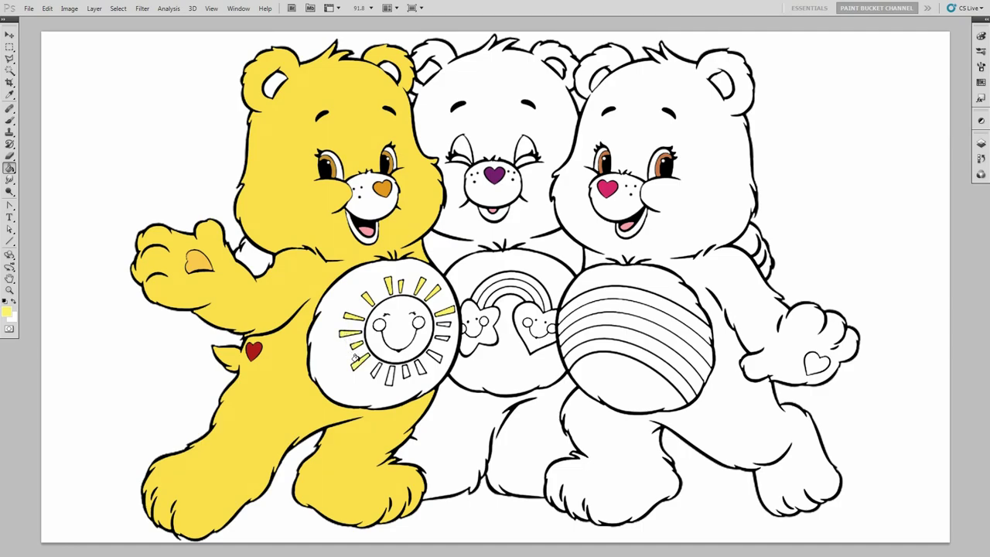
{"action": "left_click", "coordinate": [376, 370]}
{"action": "left_click", "coordinate": [389, 375]}
{"action": "left_click", "coordinate": [417, 366]}
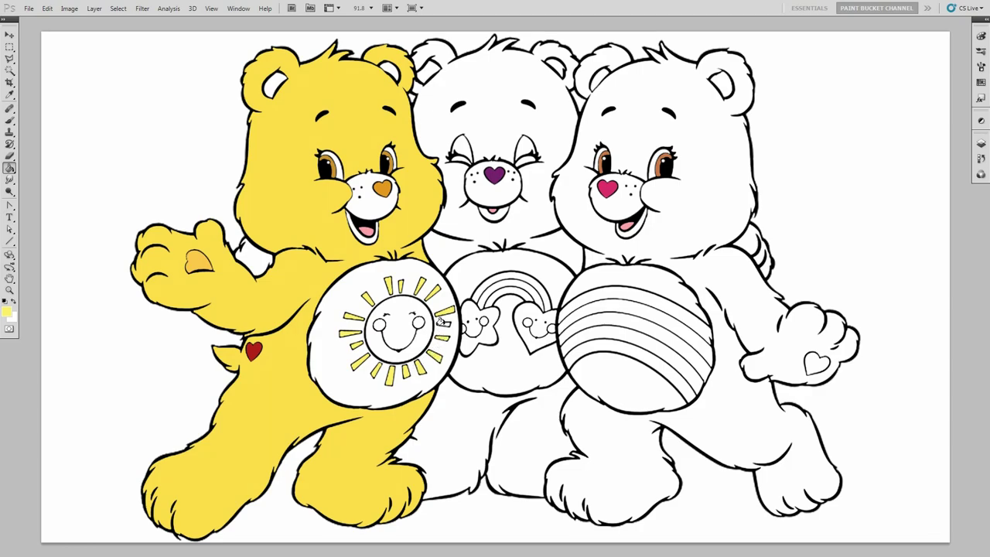
- Fill the face of the belly sun with the current light yellow and its two cheeks with ebc02c
{"action": "left_click", "coordinate": [399, 331]}
{"action": "left_click", "coordinate": [7, 312]}
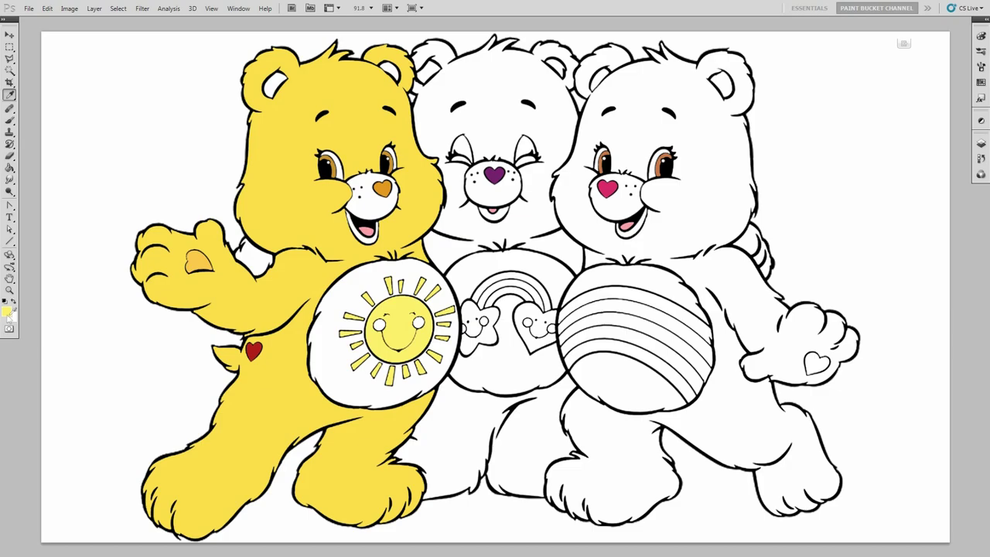
{"action": "left_click", "coordinate": [848, 221]}
{"action": "type", "text": "ebc"}
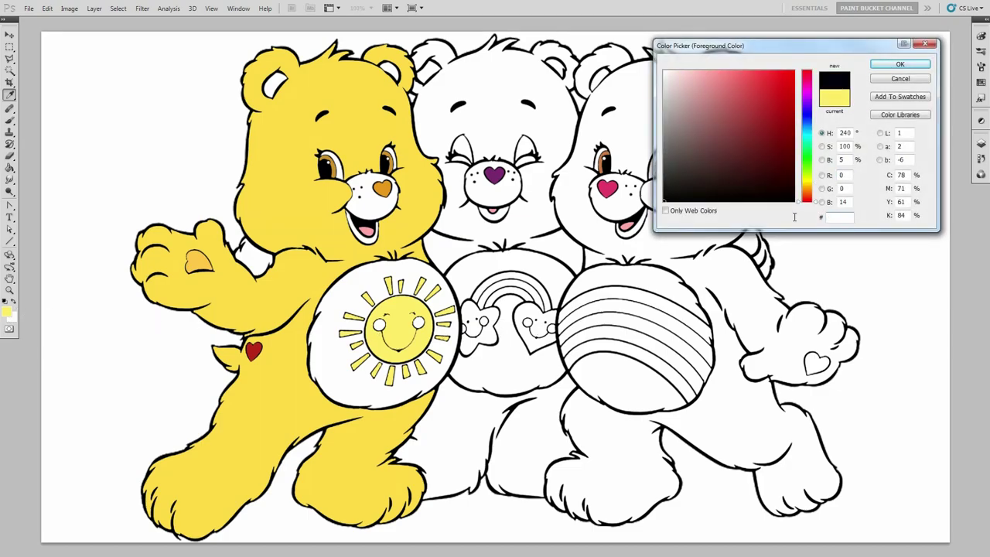
{"action": "type", "text": "02d"}
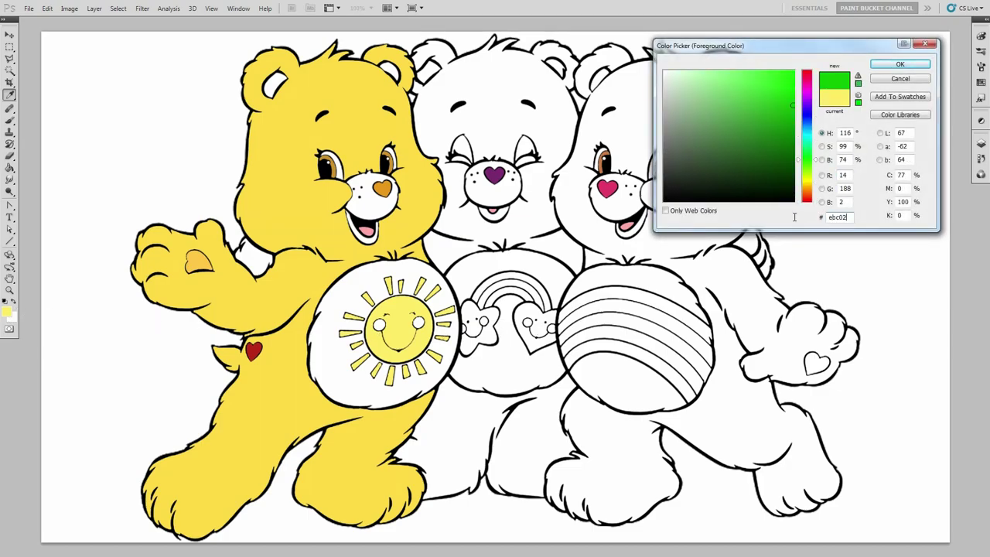
{"action": "left_click", "coordinate": [897, 65]}
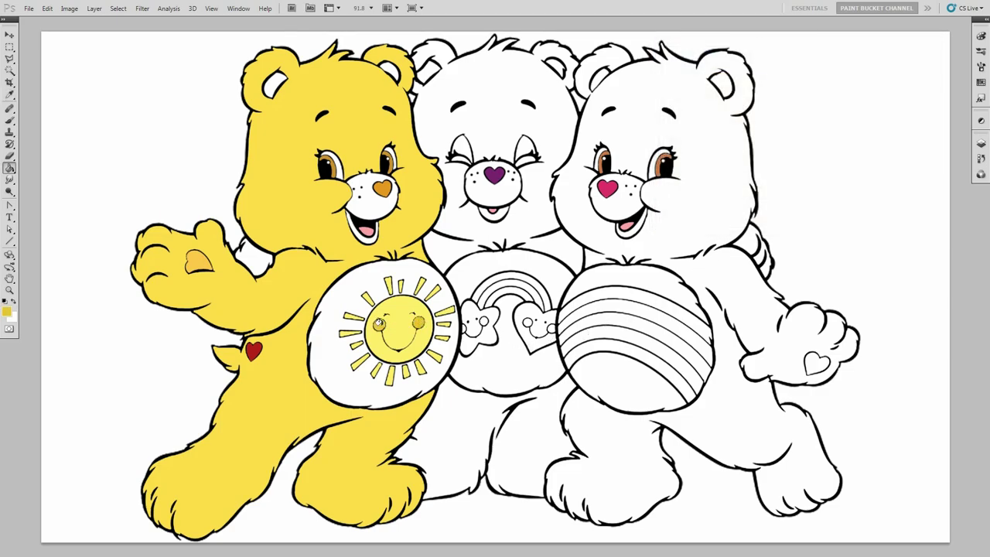
- Set the foreground color to purple d177c1 and fill the middle bear's fur, eyelids, legs and both visible paws
{"action": "left_click", "coordinate": [6, 312]}
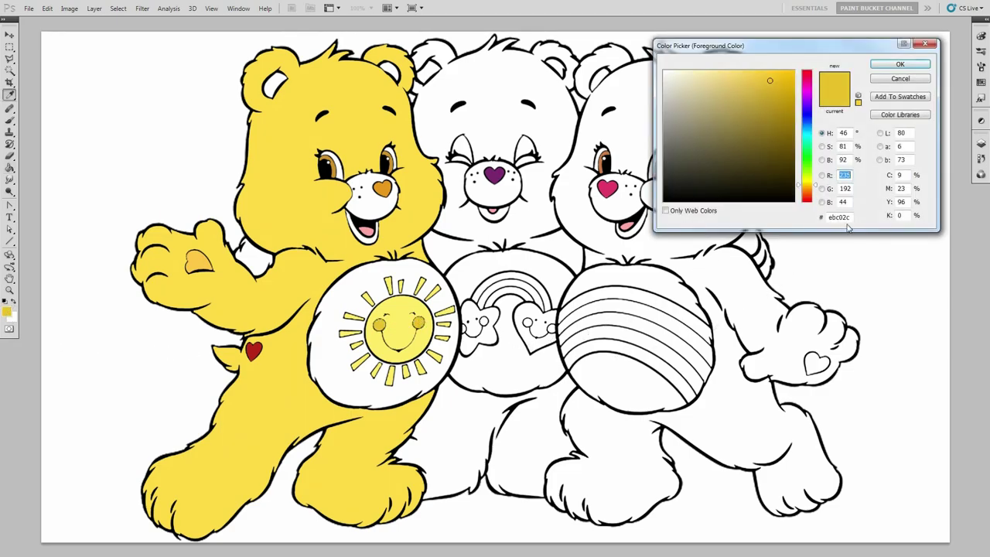
{"action": "type", "text": "d17"}
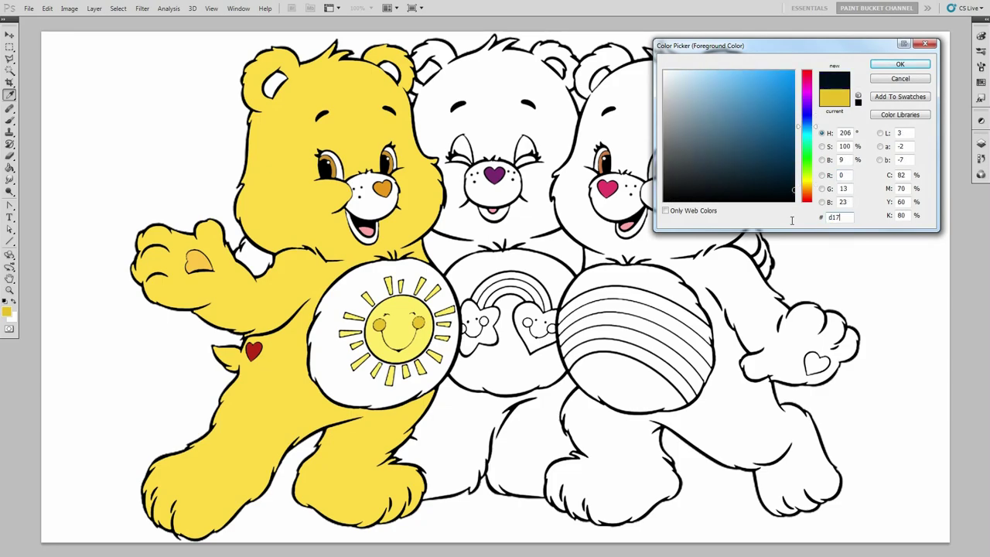
{"action": "type", "text": "7c1"}
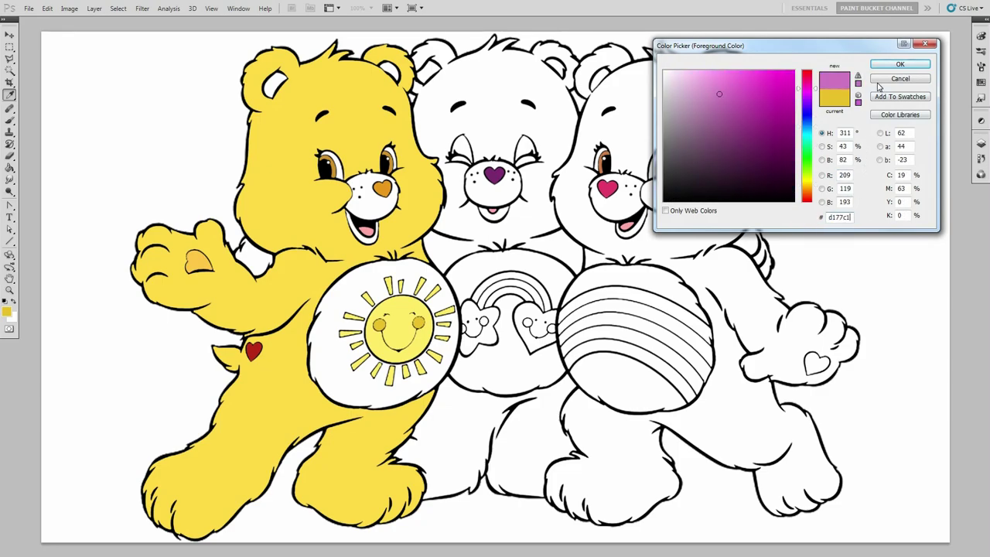
{"action": "left_click", "coordinate": [899, 64]}
{"action": "left_click", "coordinate": [746, 233]}
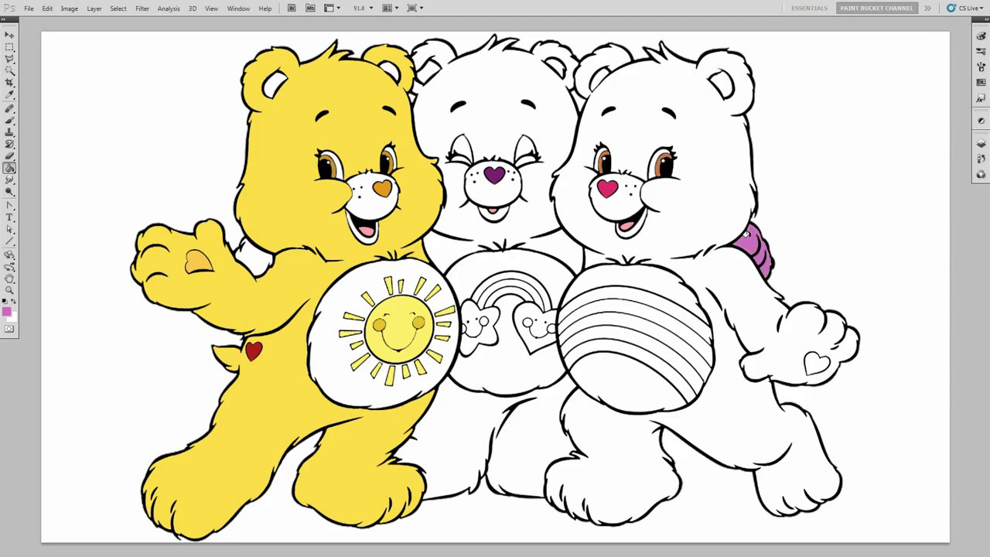
{"action": "left_click", "coordinate": [544, 195]}
{"action": "left_click", "coordinate": [518, 147]}
{"action": "left_click", "coordinate": [461, 147]}
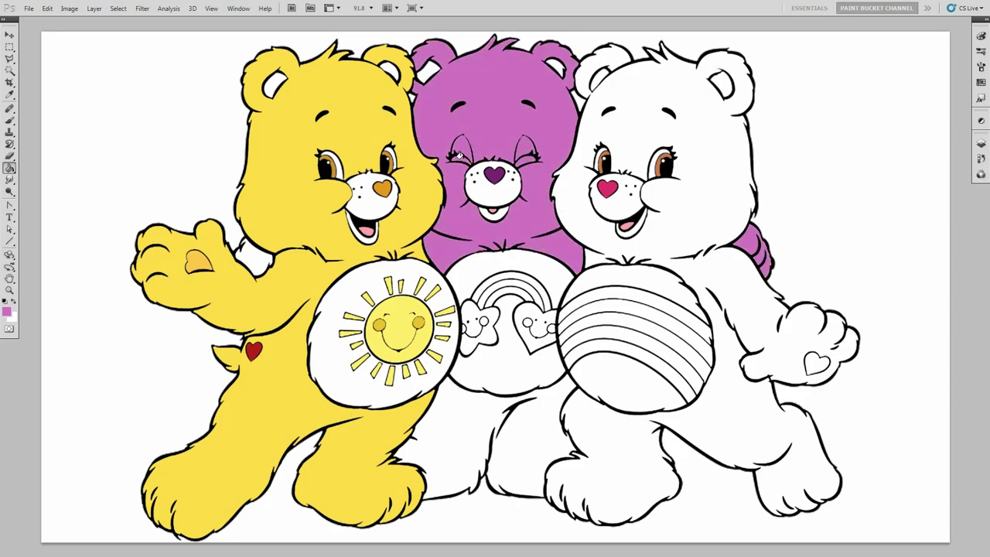
{"action": "left_click", "coordinate": [500, 400]}
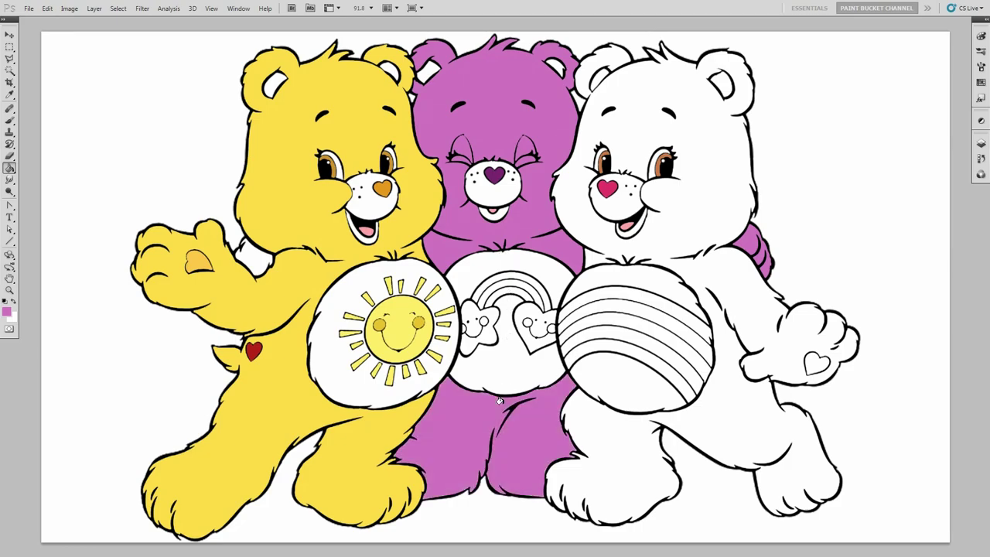
{"action": "left_click", "coordinate": [258, 262]}
- Set the foreground color to light blue 5fbee5 and fill the outer band of the middle bear's belly rainbow
{"action": "left_click", "coordinate": [6, 311]}
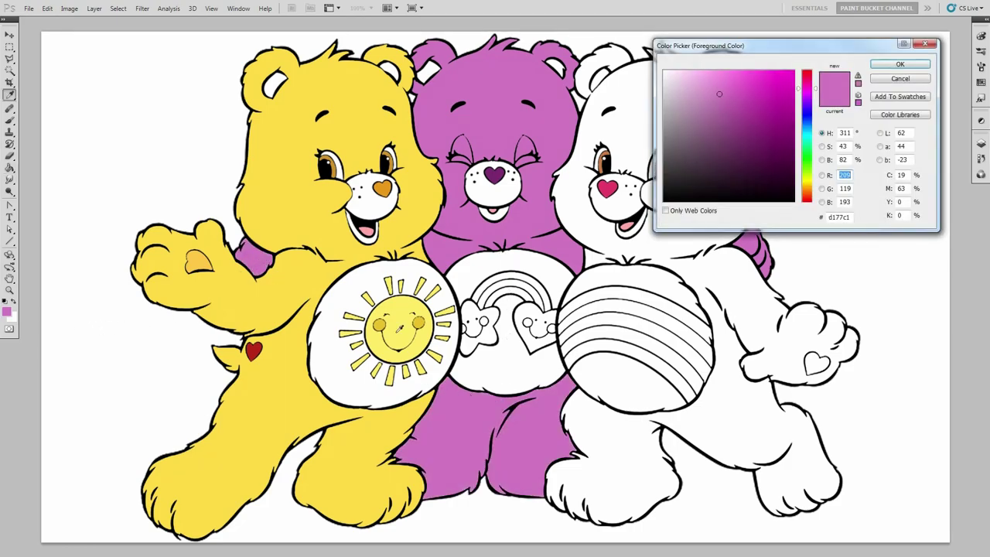
{"action": "left_click", "coordinate": [839, 217]}
{"action": "type", "text": "5"}
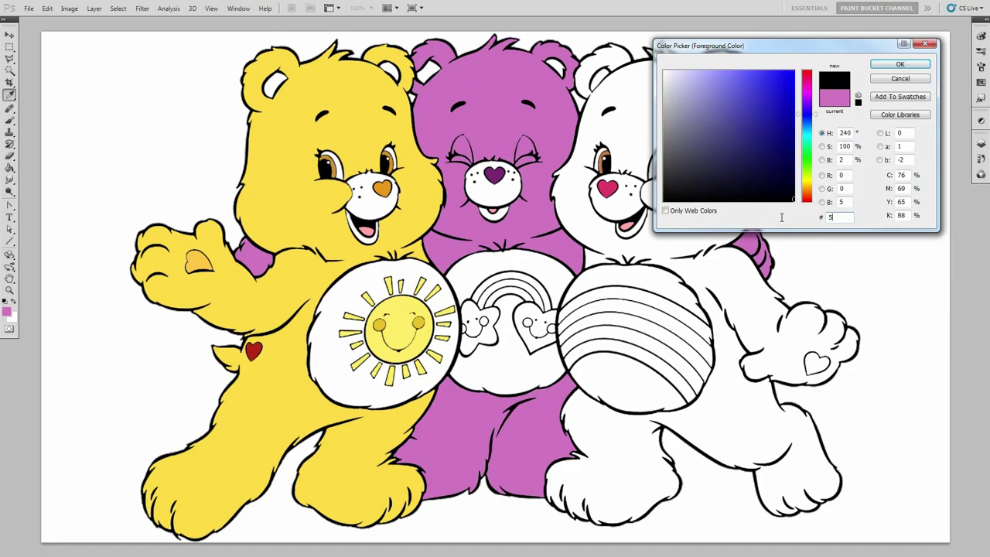
{"action": "type", "text": "fbee5"}
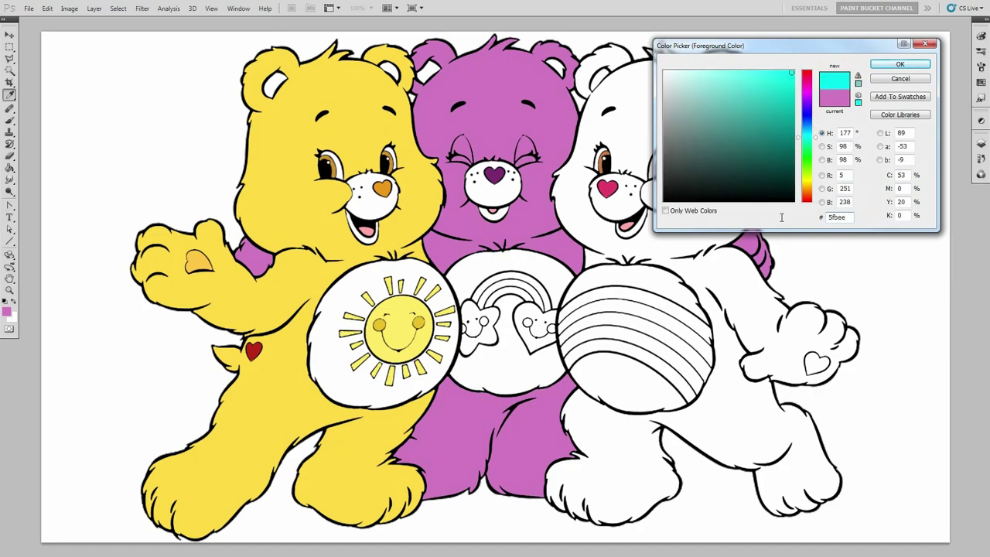
{"action": "left_click", "coordinate": [900, 63]}
{"action": "key", "text": "g"}
{"action": "left_click", "coordinate": [532, 280]}
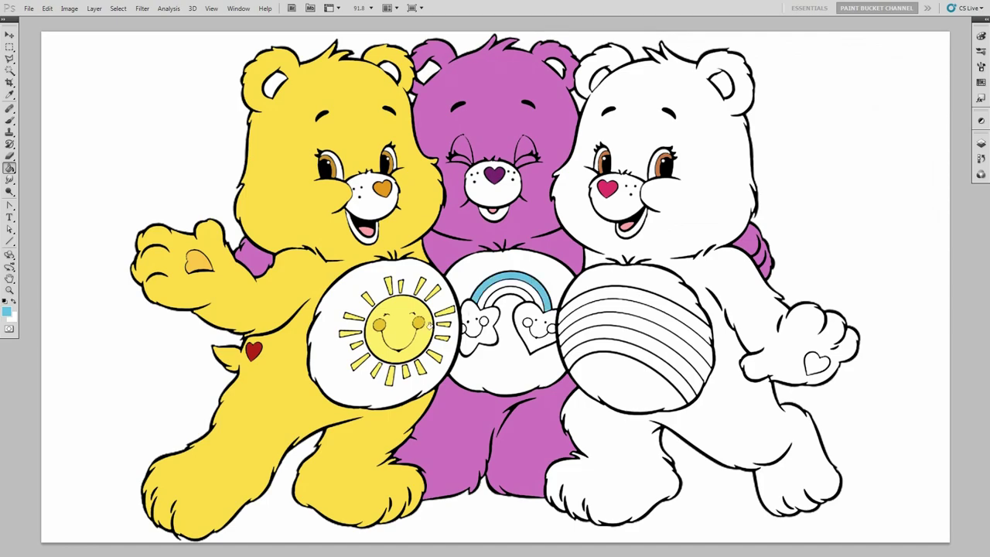
- Set the foreground color to yellow ffd226 and fill the rainbow's middle band and the star on the middle bear's belly
{"action": "left_click", "coordinate": [8, 311]}
{"action": "double_click", "coordinate": [839, 217]}
{"action": "type", "text": "ff0"}
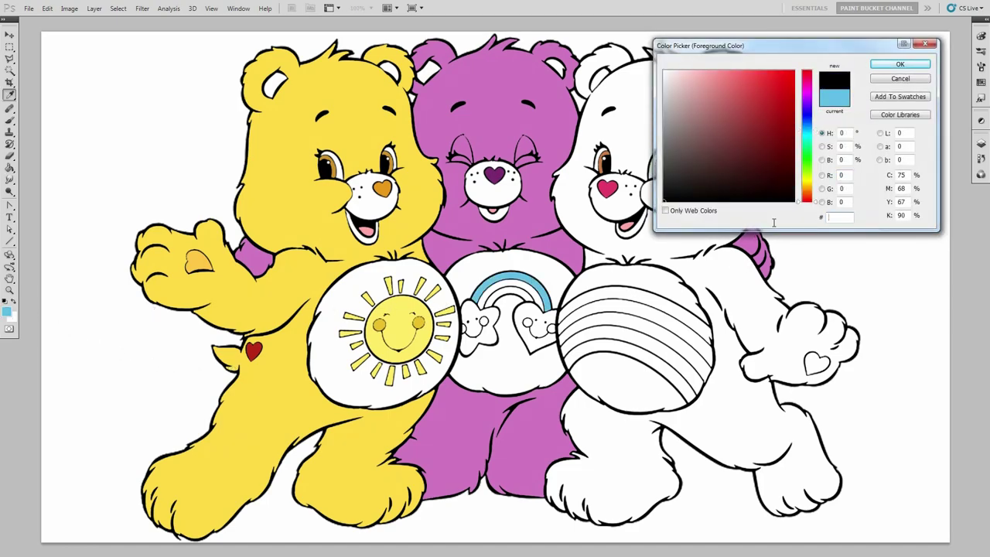
{"action": "type", "text": "226"}
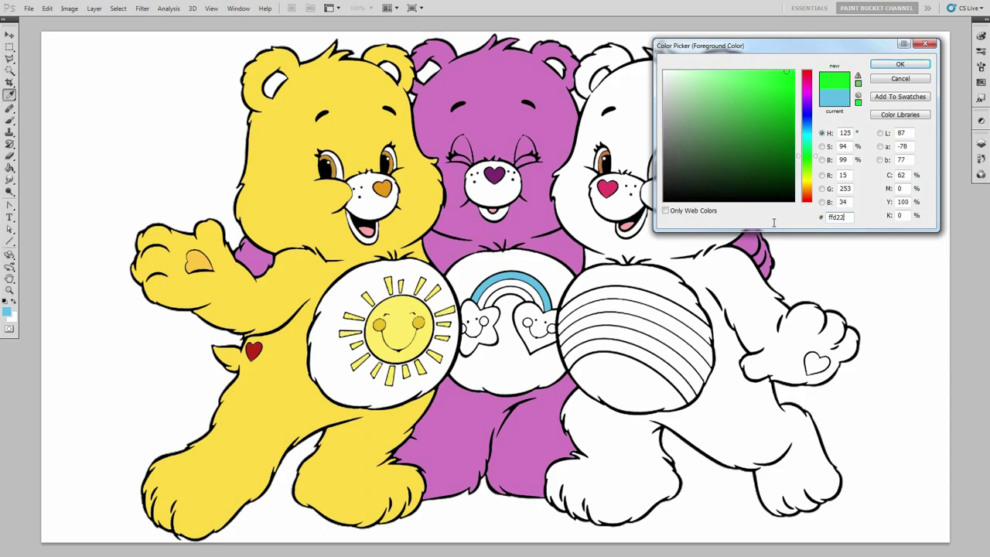
{"action": "left_click", "coordinate": [897, 65]}
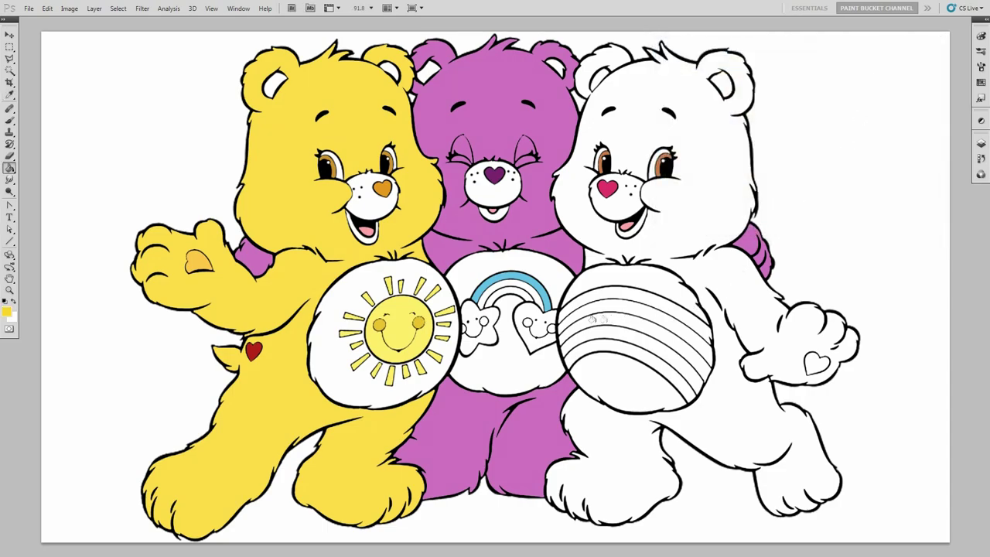
{"action": "left_click", "coordinate": [532, 303]}
{"action": "left_click", "coordinate": [489, 320]}
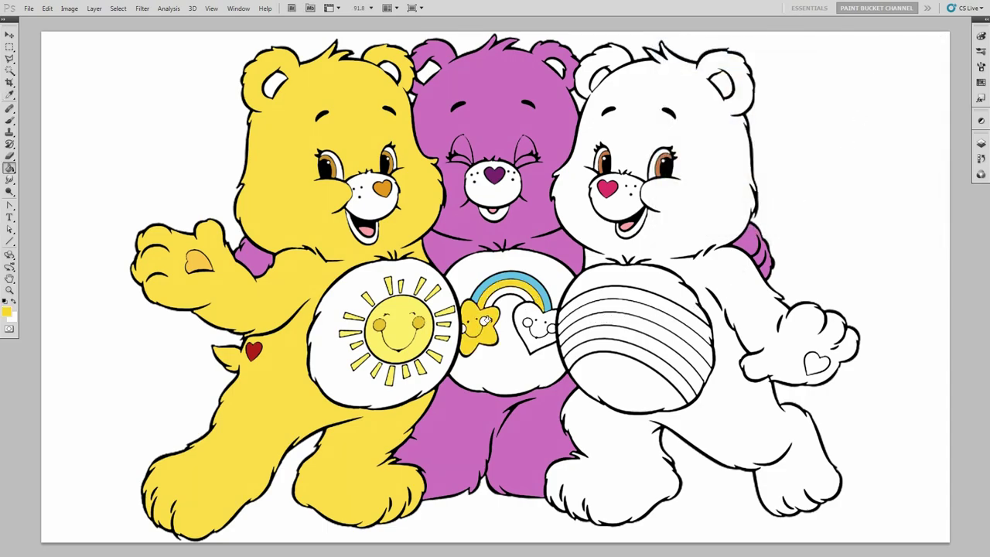
- Set the foreground color to pink ee448b and fill the inner band of the belly rainbow
{"action": "left_click", "coordinate": [7, 313]}
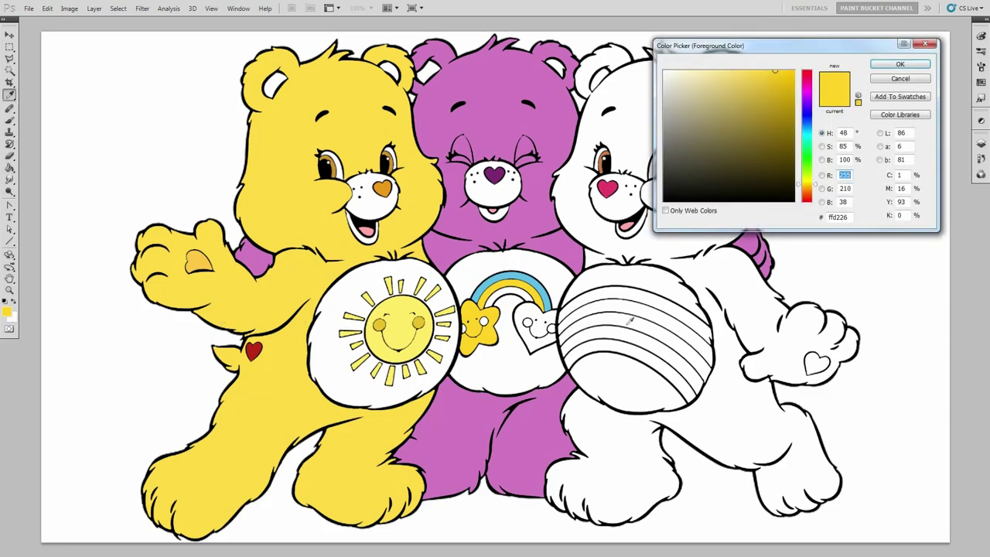
{"action": "left_click", "coordinate": [842, 217]}
{"action": "key", "text": "BackSpace"}
{"action": "type", "text": "e"}
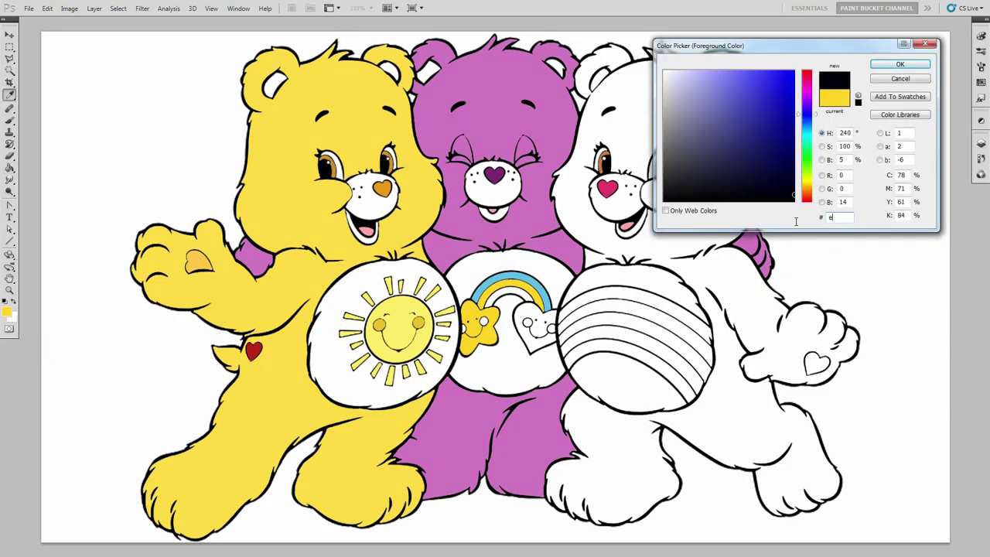
{"action": "type", "text": "e4499"}
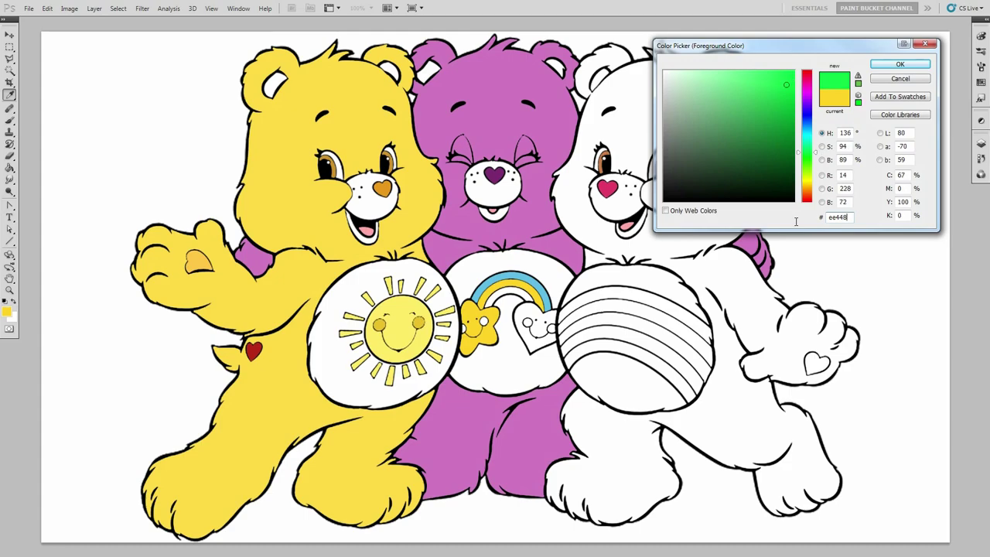
{"action": "left_click", "coordinate": [885, 66]}
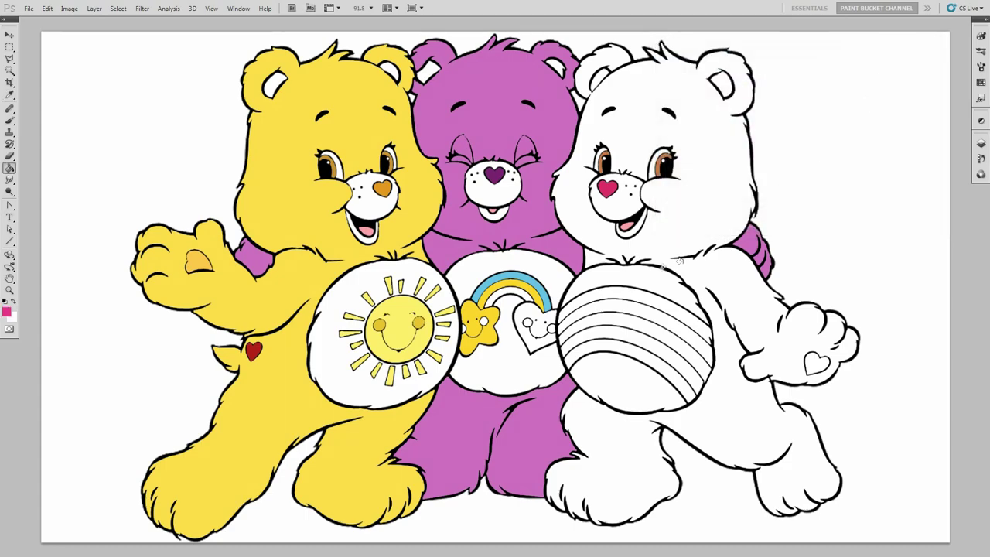
{"action": "left_click", "coordinate": [528, 295]}
- Set the foreground color to light pink f79dc1 and fill the smiling heart at the end of the rainbow
{"action": "left_click", "coordinate": [7, 313]}
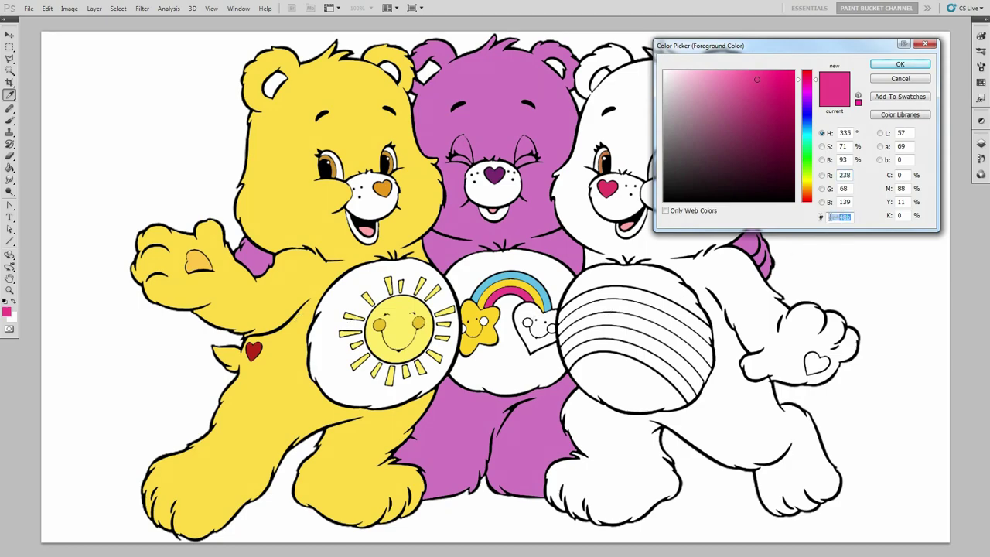
{"action": "double_click", "coordinate": [841, 217]}
{"action": "type", "text": "f79dc1"}
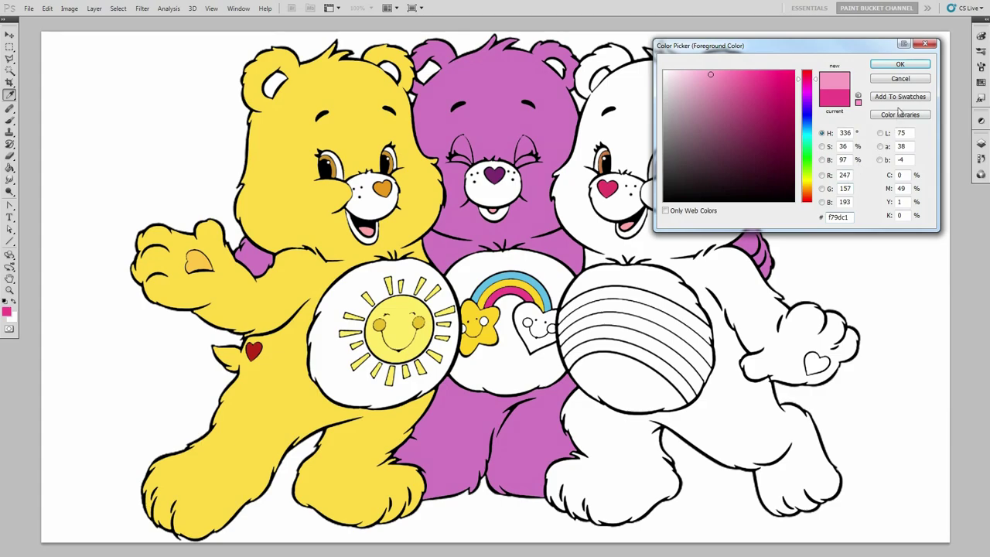
{"action": "left_click", "coordinate": [891, 66]}
{"action": "left_click", "coordinate": [547, 318]}
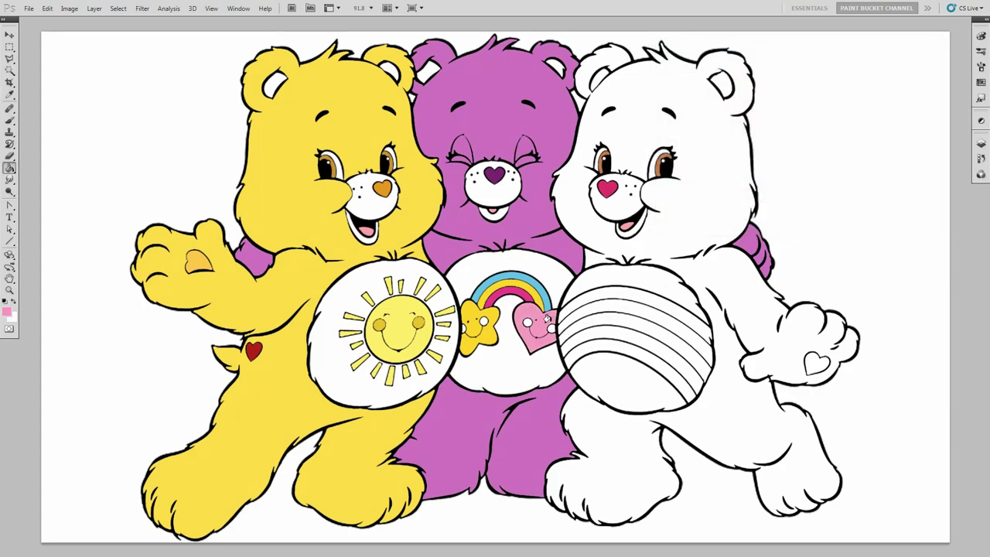
- Set the foreground color to ed7fab and fill the cheeks of the smiling heart
{"action": "left_click", "coordinate": [8, 313]}
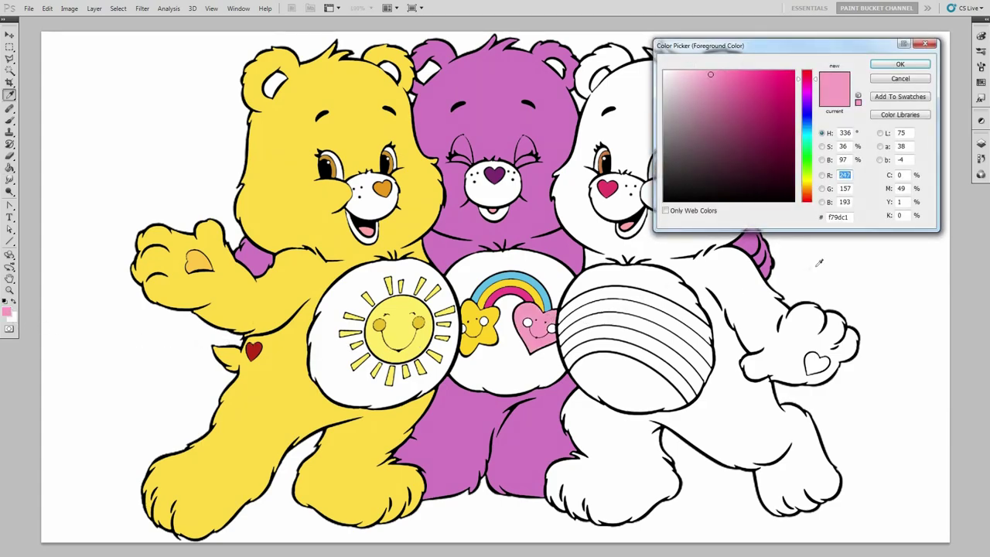
{"action": "double_click", "coordinate": [840, 218]}
{"action": "key", "text": "BackSpace"}
{"action": "type", "text": "ed"}
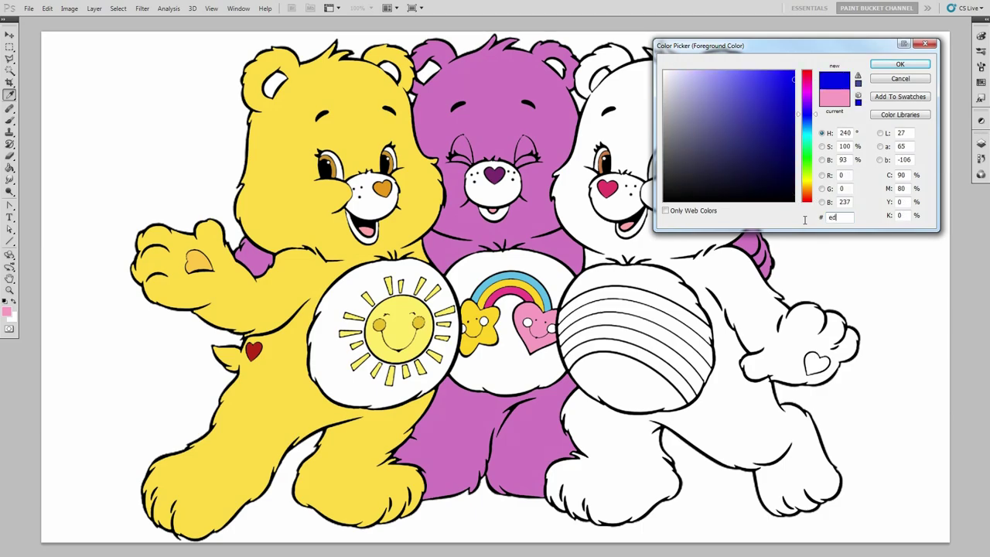
{"action": "type", "text": "7fb4"}
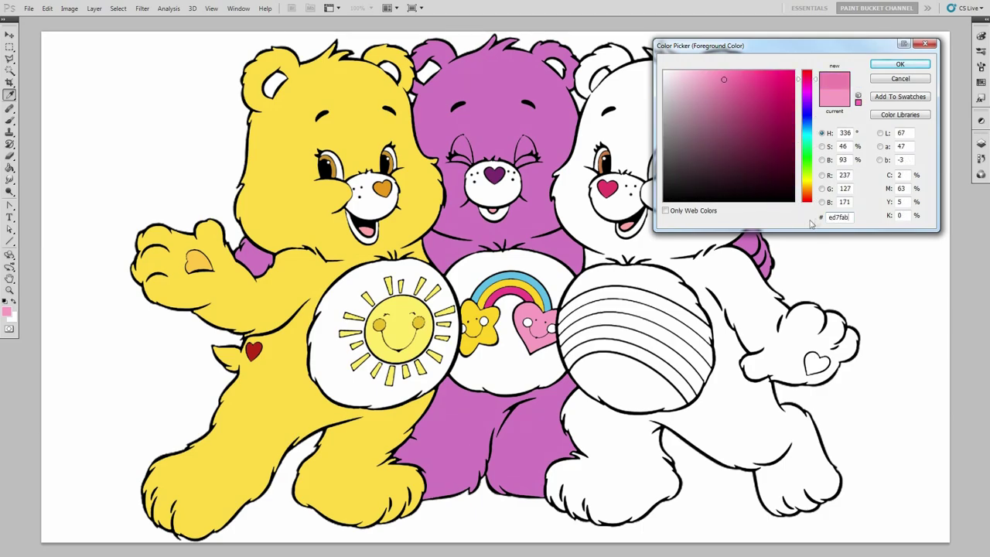
{"action": "left_click", "coordinate": [884, 68]}
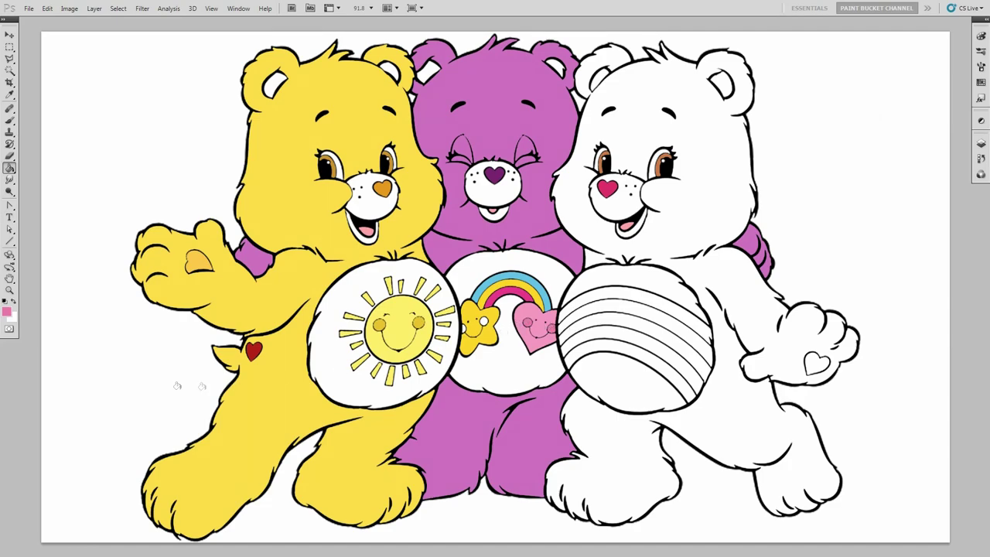
- Set the foreground color to orange ffb526 and fill the cheeks of the star on the middle bear's belly
{"action": "left_click", "coordinate": [6, 313]}
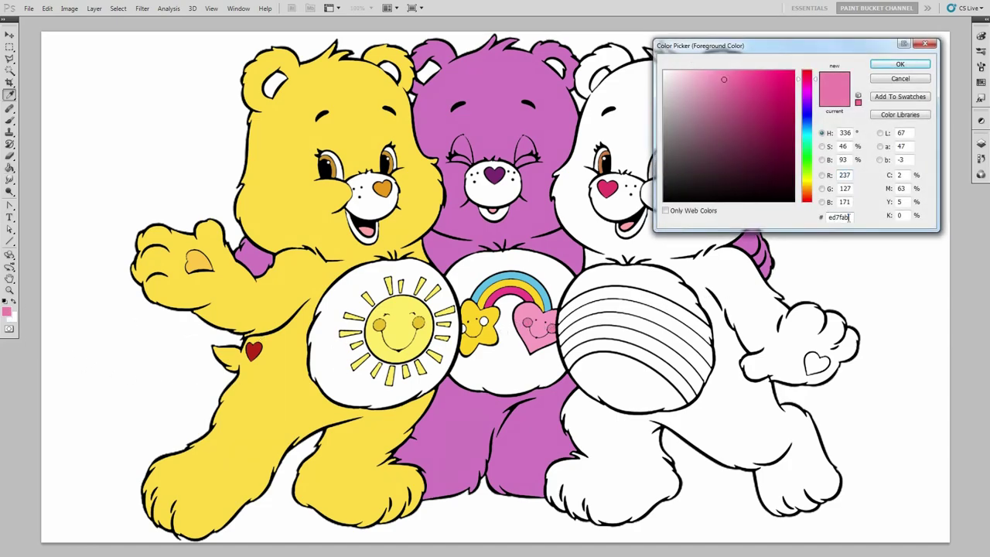
{"action": "left_click", "coordinate": [839, 217]}
{"action": "type", "text": "ffb526"}
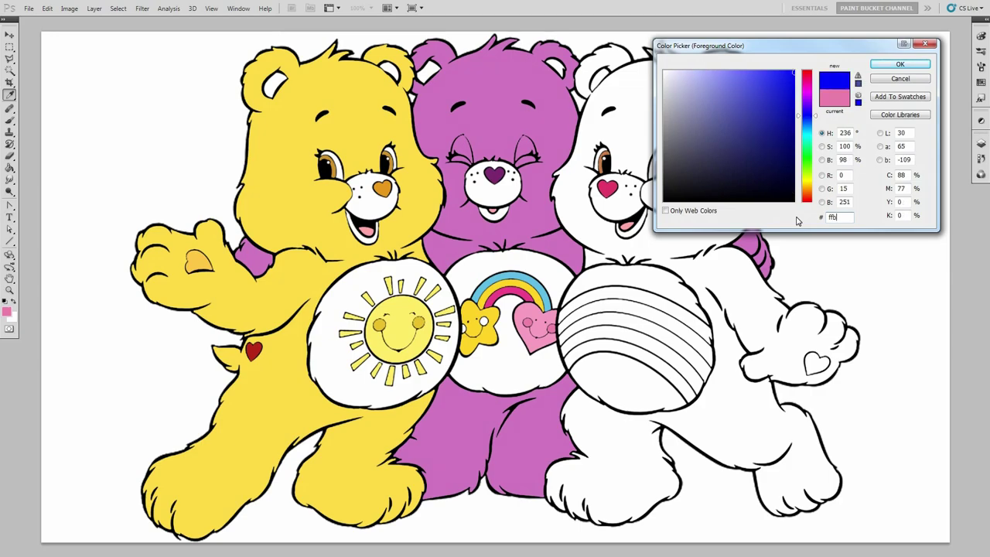
{"action": "left_click", "coordinate": [900, 65]}
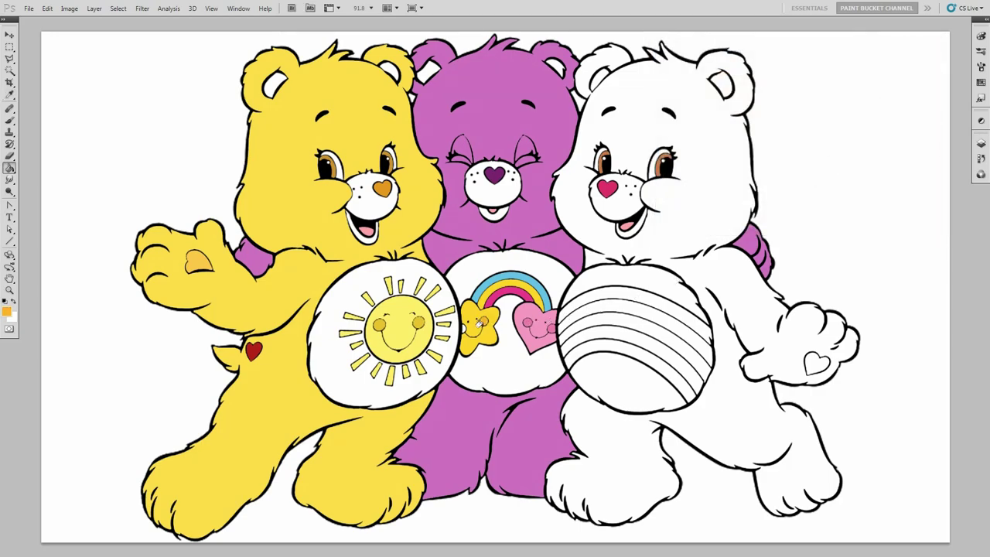
- Set the foreground color to light pink f3a5c7 and fill the body of the uncolored third bear
{"action": "left_click", "coordinate": [7, 312]}
{"action": "type", "text": "f3a"}
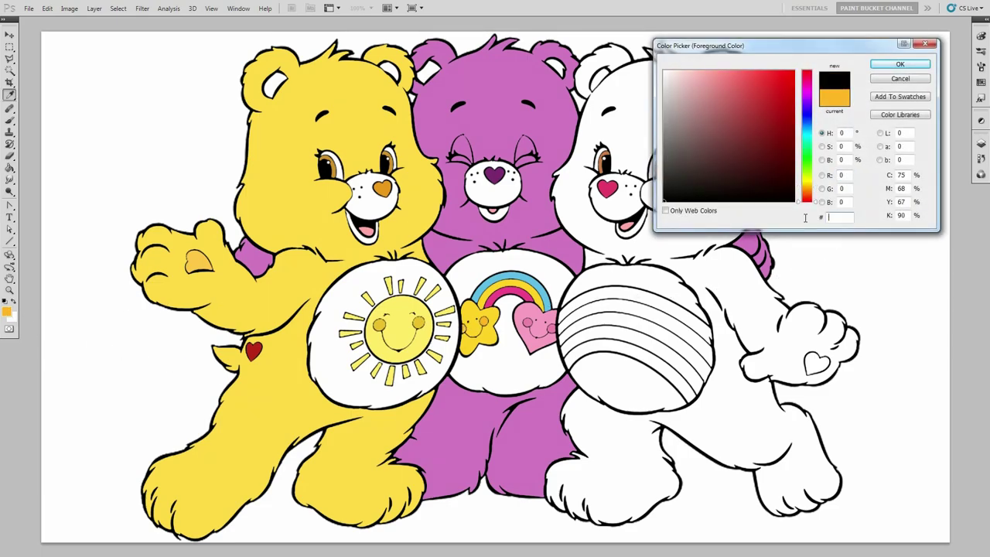
{"action": "type", "text": "5c7"}
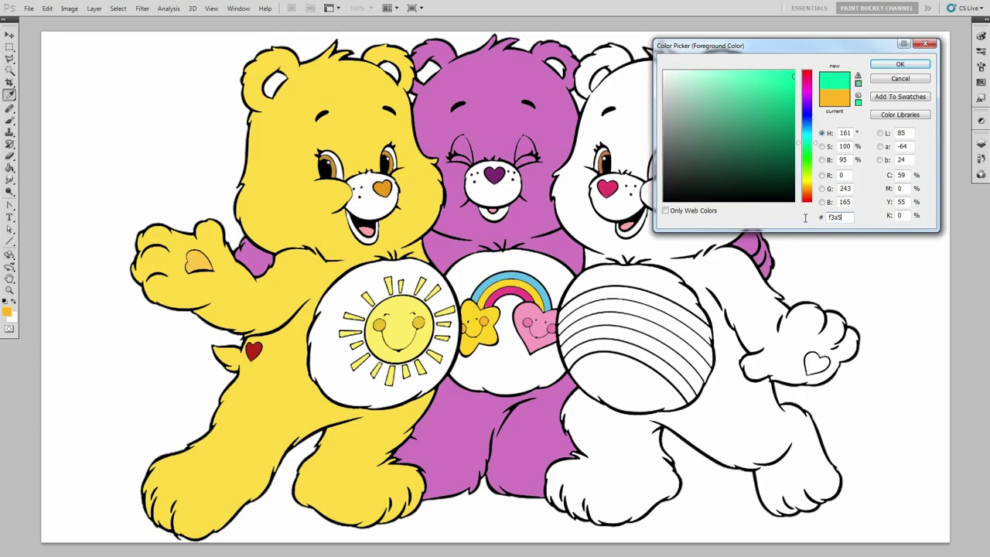
{"action": "left_click", "coordinate": [899, 63]}
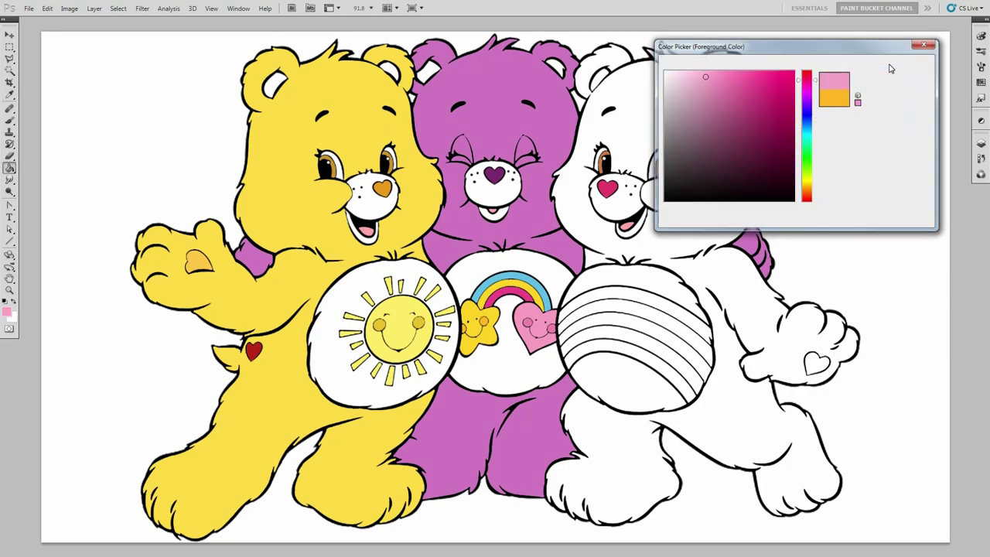
{"action": "key", "text": "g"}
{"action": "left_click", "coordinate": [714, 209]}
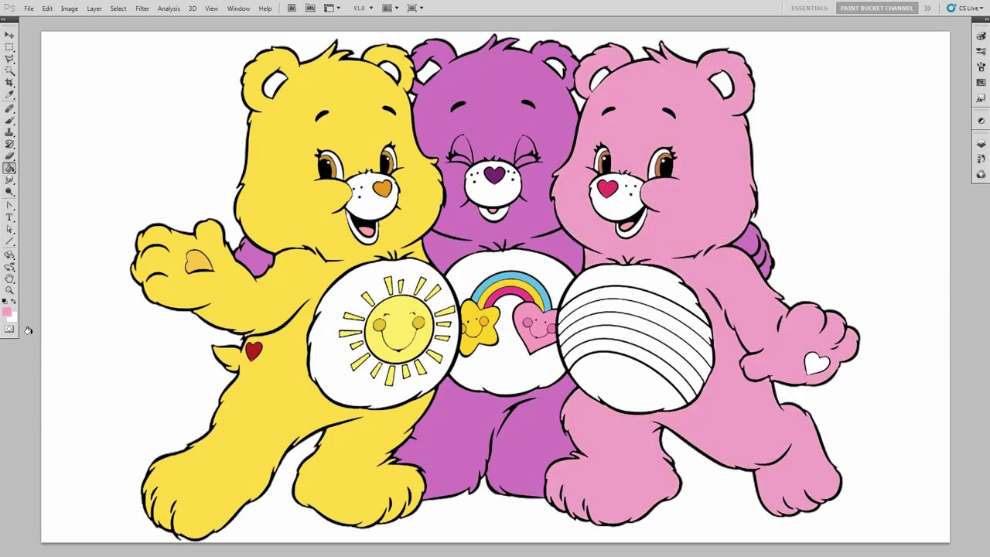
- Set the foreground color to magenta e62b87 and fill the outermost rainbow stripe on the pink bear's belly
{"action": "left_click", "coordinate": [7, 313]}
{"action": "key", "text": "BackSpace"}
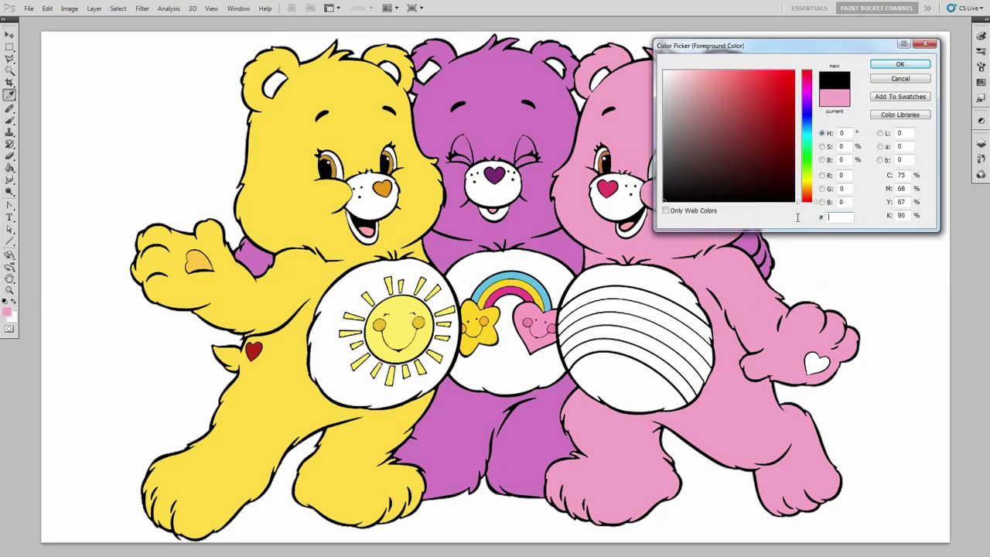
{"action": "type", "text": "e62b87"}
{"action": "left_click", "coordinate": [900, 66]}
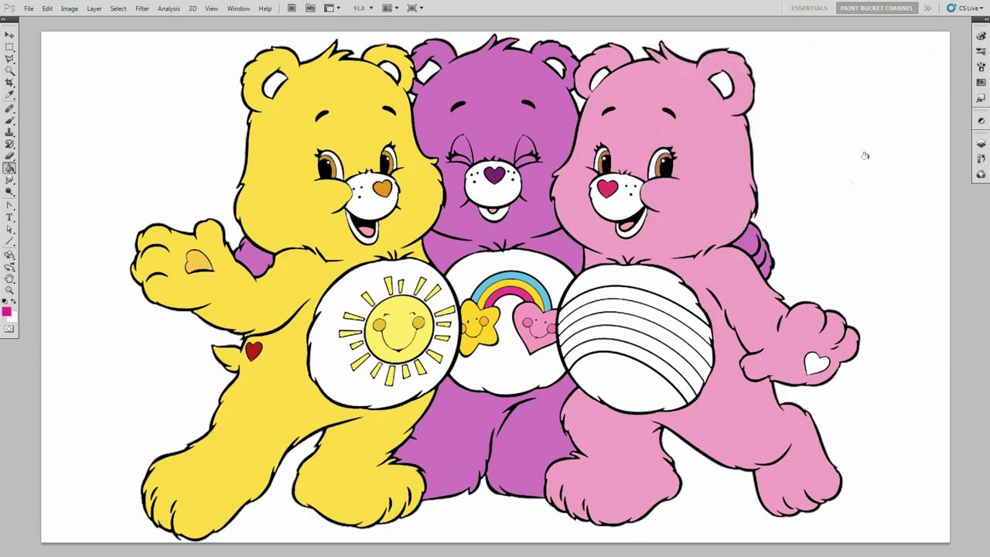
{"action": "left_click", "coordinate": [672, 303]}
- Set the foreground color to orange ff9032 and fill the second rainbow stripe on the pink bear's belly
{"action": "left_click", "coordinate": [7, 311]}
{"action": "double_click", "coordinate": [840, 217]}
{"action": "type", "text": "ff9032"}
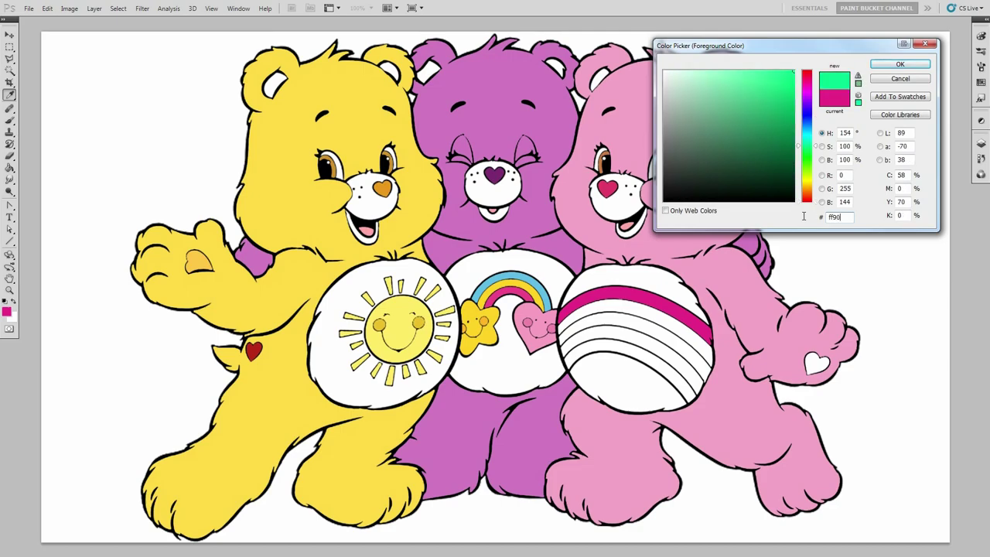
{"action": "left_click", "coordinate": [900, 64]}
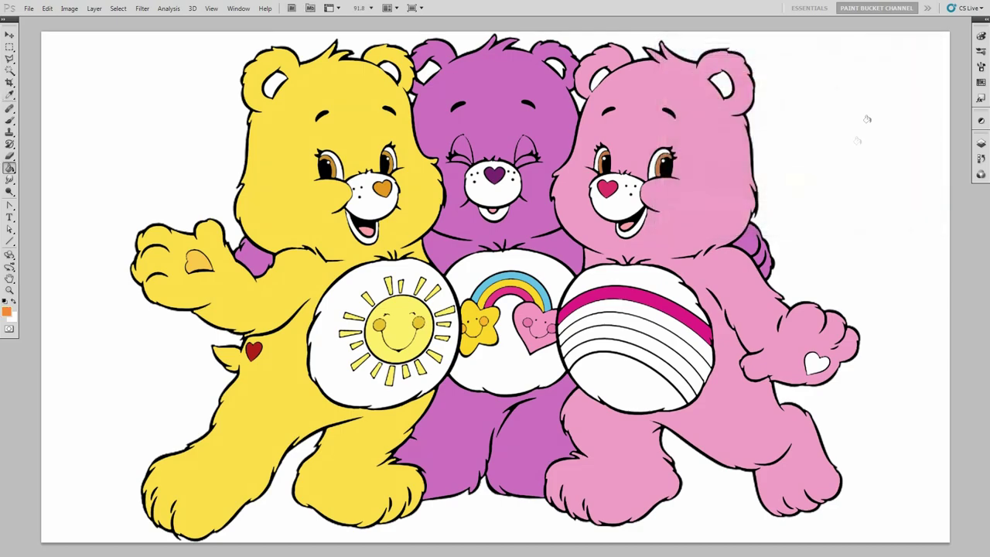
{"action": "left_click", "coordinate": [646, 307]}
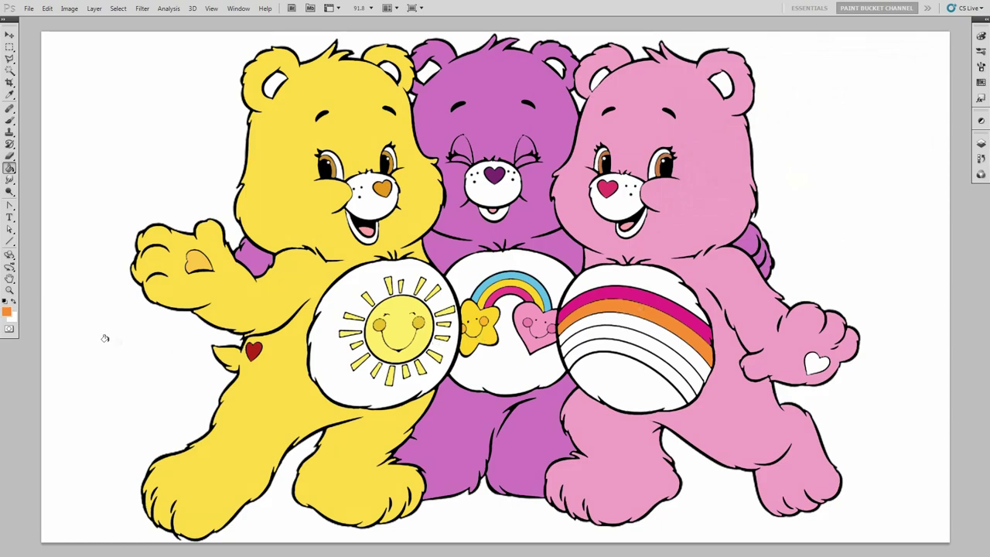
- Set the foreground color to yellow fbd507 and fill the third rainbow stripe on the pink bear's belly
{"action": "left_click", "coordinate": [7, 312]}
{"action": "double_click", "coordinate": [839, 217]}
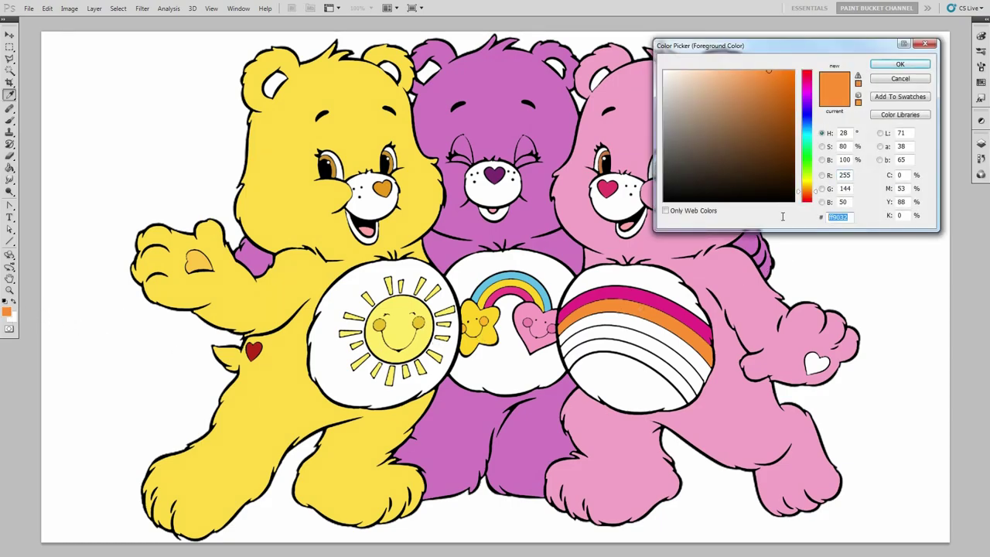
{"action": "type", "text": "fbd507"}
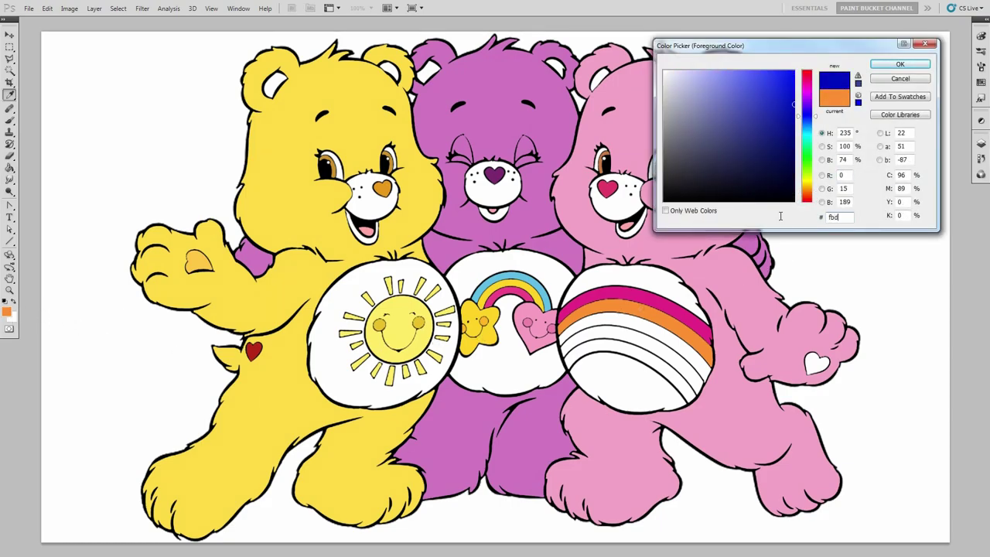
{"action": "left_click", "coordinate": [882, 66]}
{"action": "left_click", "coordinate": [650, 323]}
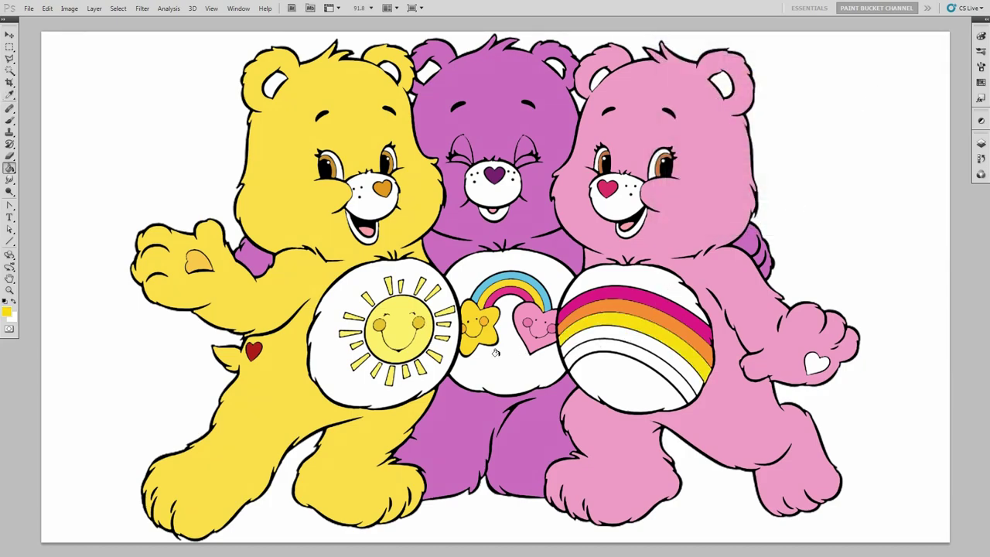
- Set the foreground color to green 59ae44 and fill the fourth rainbow stripe on the pink bear's belly
{"action": "left_click", "coordinate": [9, 313]}
{"action": "double_click", "coordinate": [838, 218]}
{"action": "type", "text": "59a"}
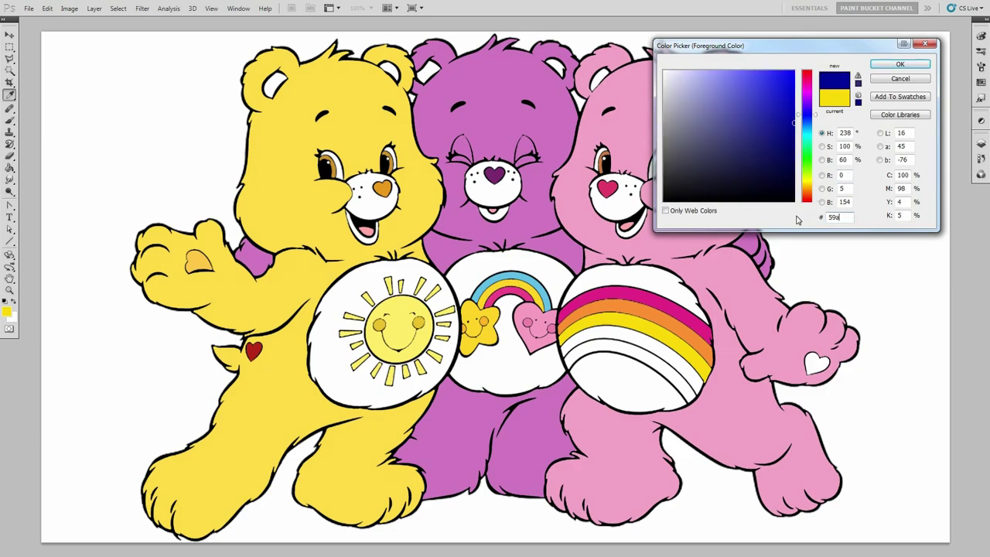
{"action": "type", "text": "e44"}
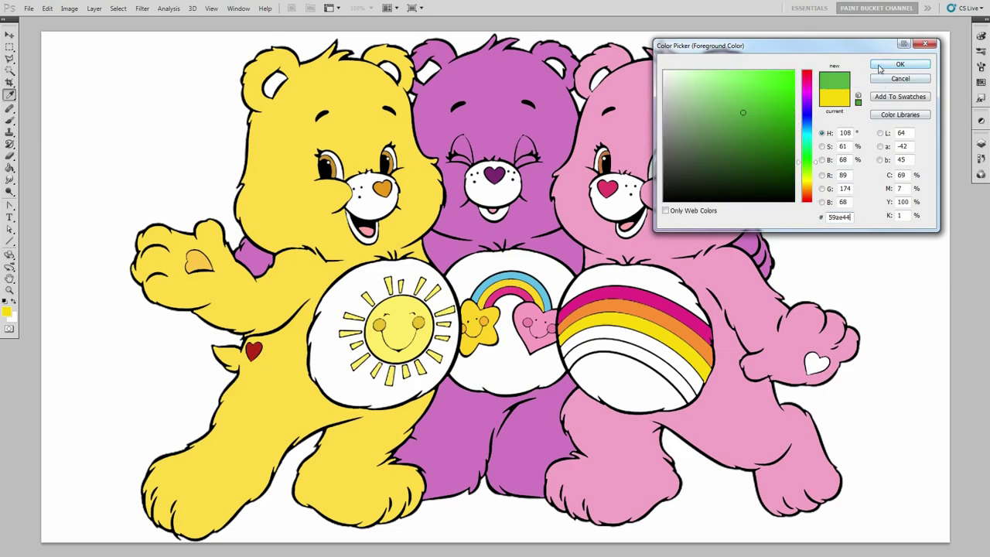
{"action": "left_click", "coordinate": [880, 68]}
{"action": "left_click", "coordinate": [661, 347]}
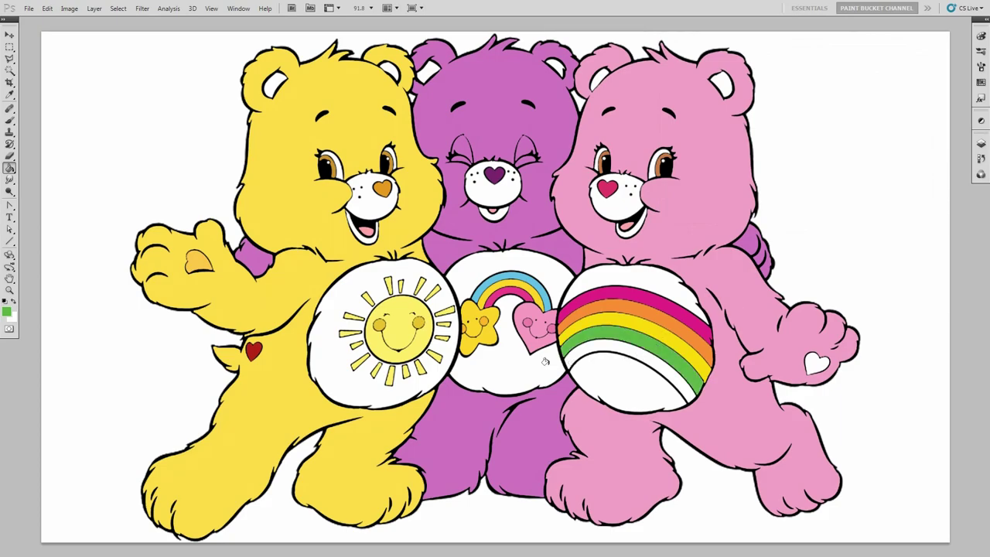
- Set the foreground color to blue 428eb6 and fill the innermost rainbow stripe on the pink bear's belly
{"action": "left_click", "coordinate": [7, 311]}
{"action": "left_click", "coordinate": [839, 217]}
{"action": "type", "text": "428"}
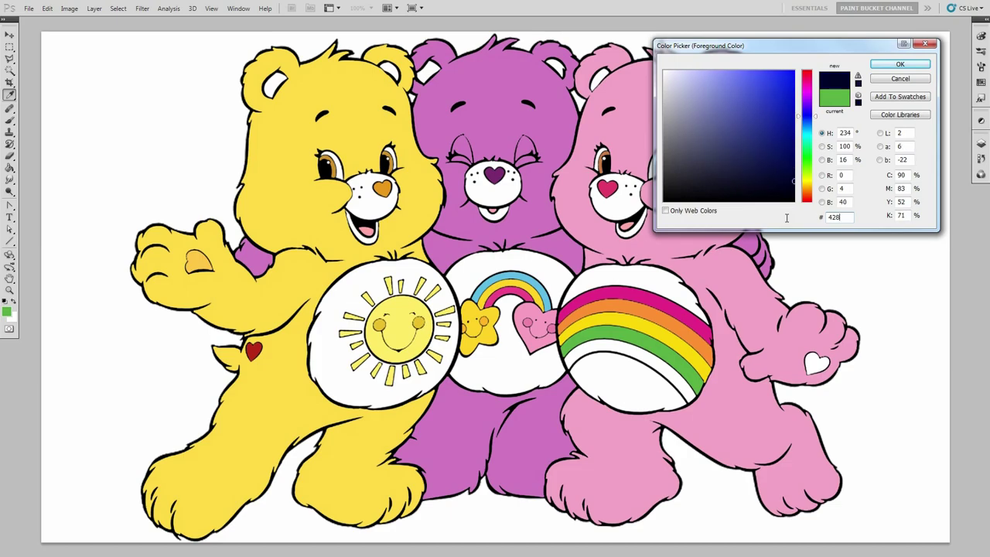
{"action": "type", "text": "eb6"}
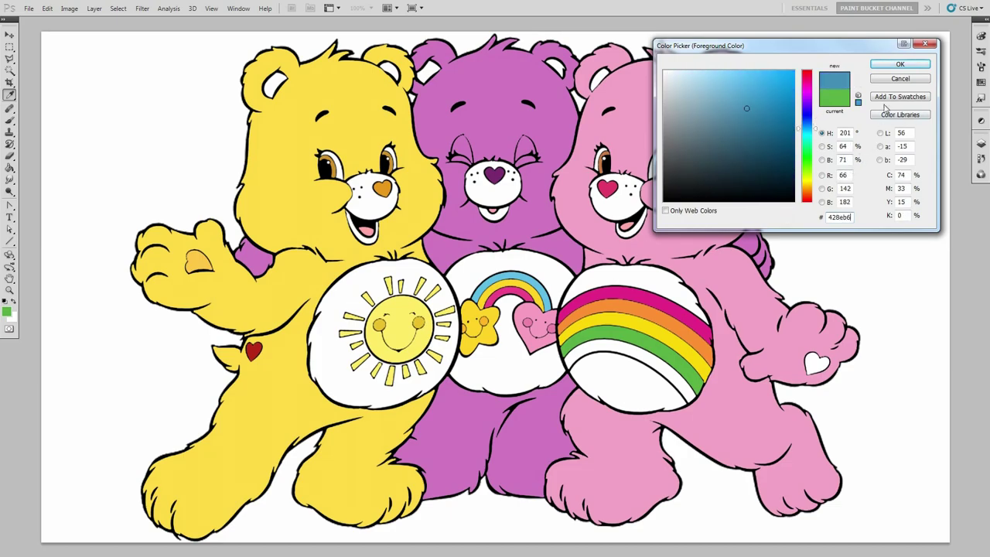
{"action": "left_click", "coordinate": [886, 66]}
{"action": "left_click", "coordinate": [638, 350]}
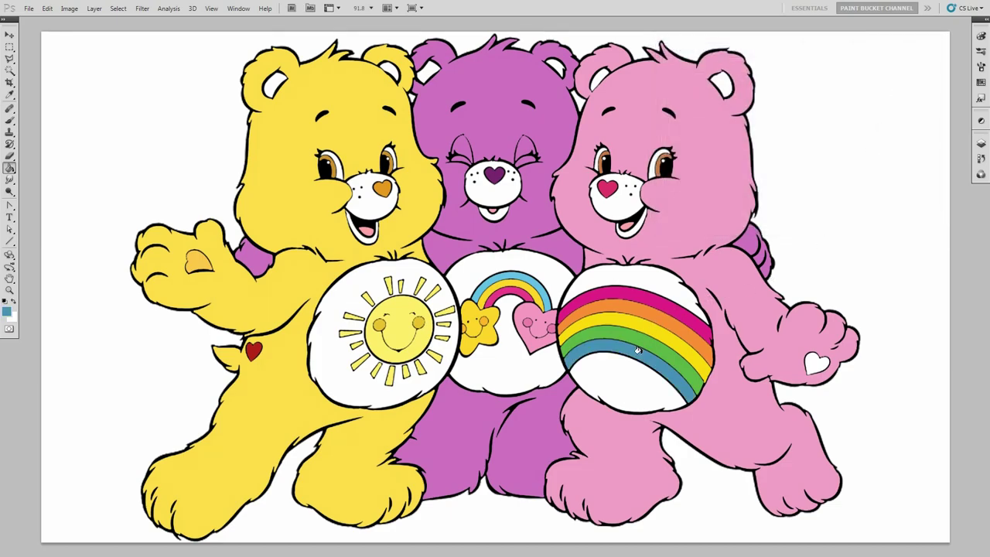
- Set the foreground color to dusty pink db83aa and fill the heart on the pink bear's palm
{"action": "left_click", "coordinate": [9, 312]}
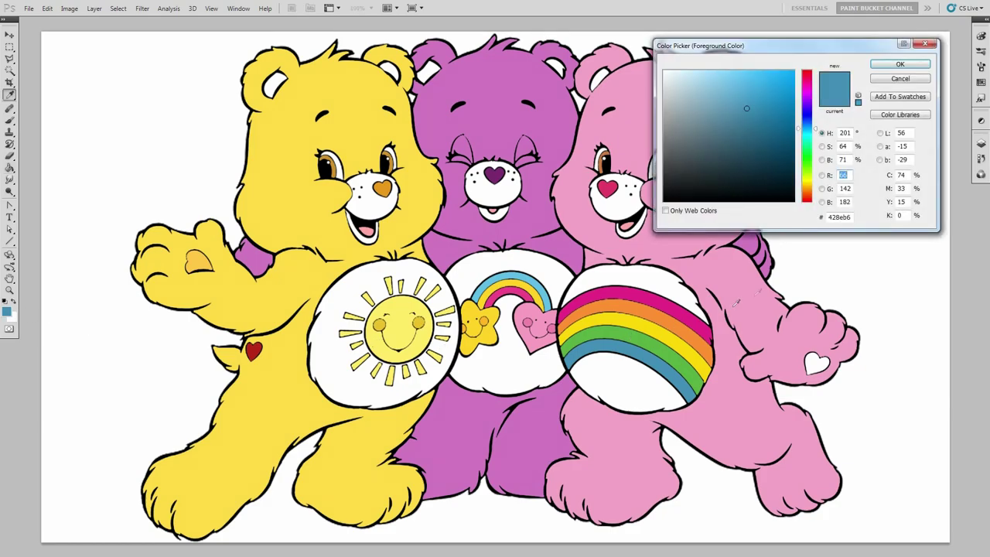
{"action": "left_click", "coordinate": [854, 219]}
{"action": "type", "text": "d"}
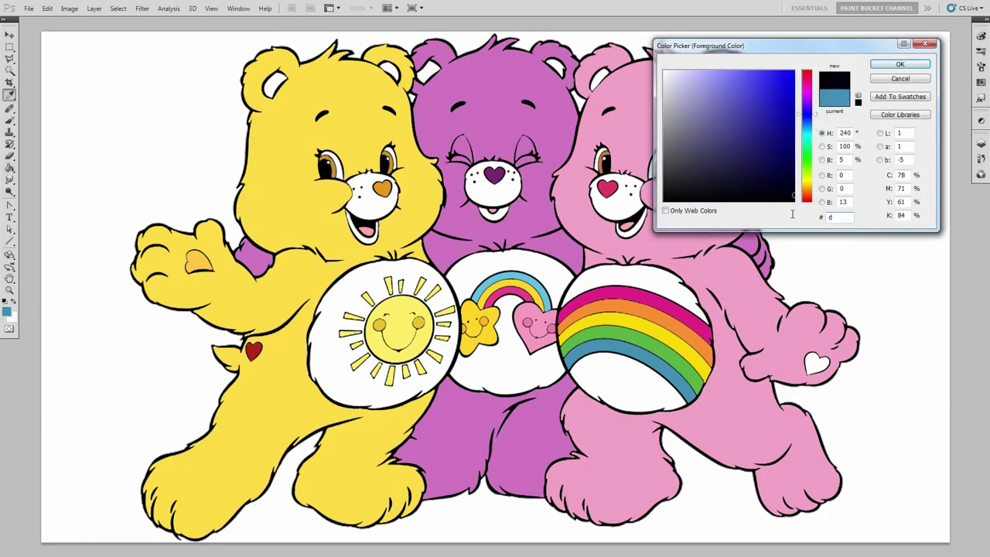
{"action": "type", "text": "b83aa"}
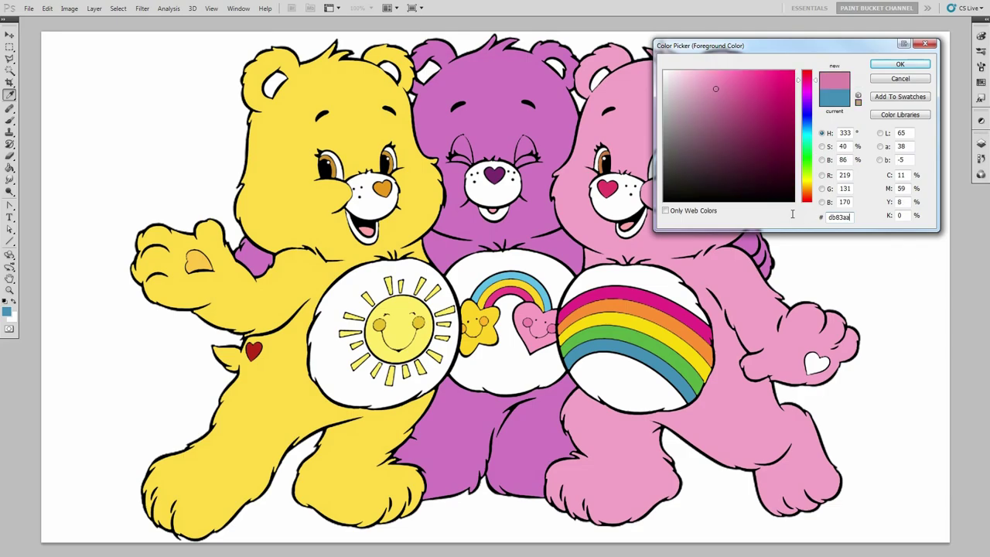
{"action": "left_click", "coordinate": [897, 65]}
{"action": "key", "text": "g"}
{"action": "left_click", "coordinate": [816, 362]}
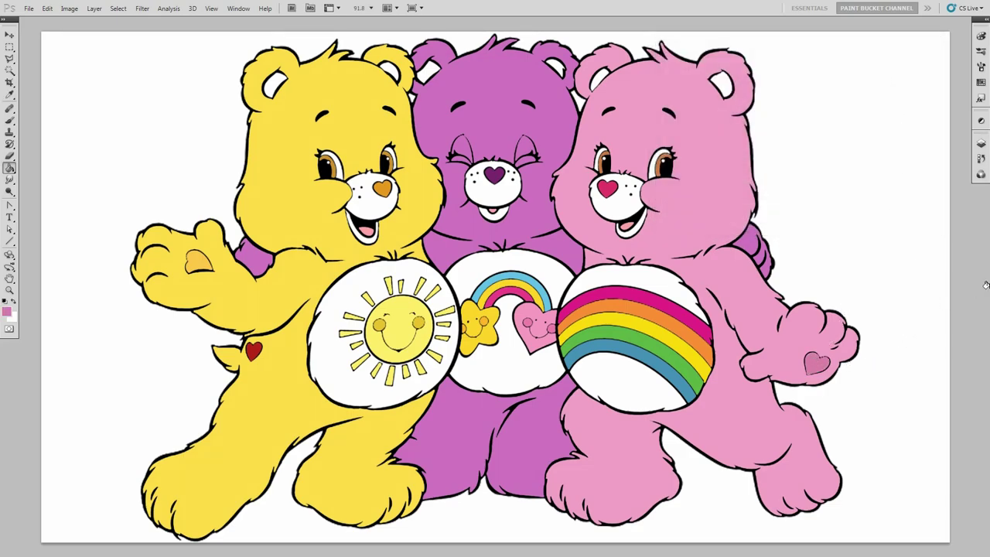